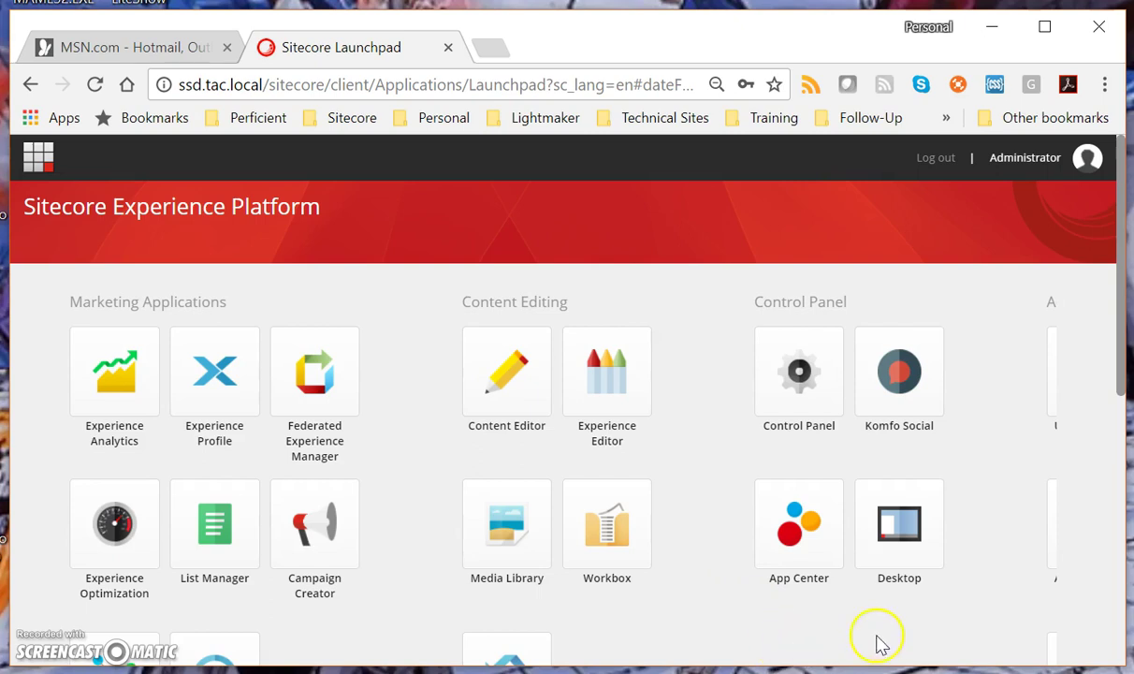
Open the Sitecore Desktop from the Launchpad and launch the Content Editor.
click(913, 530)
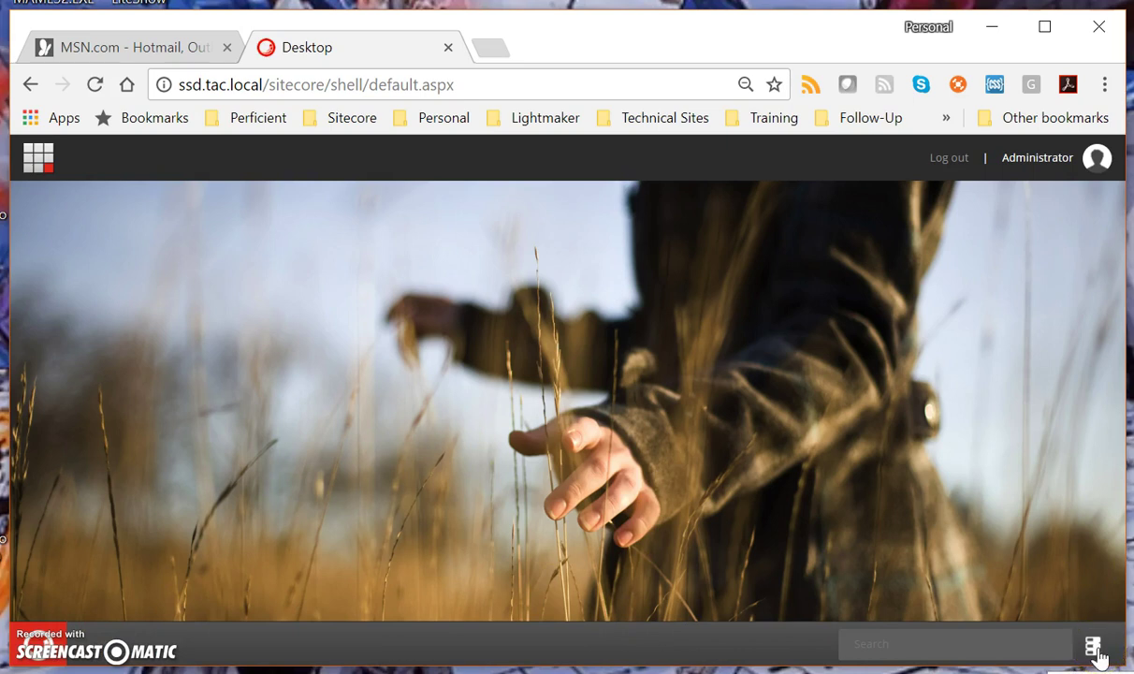
click(41, 640)
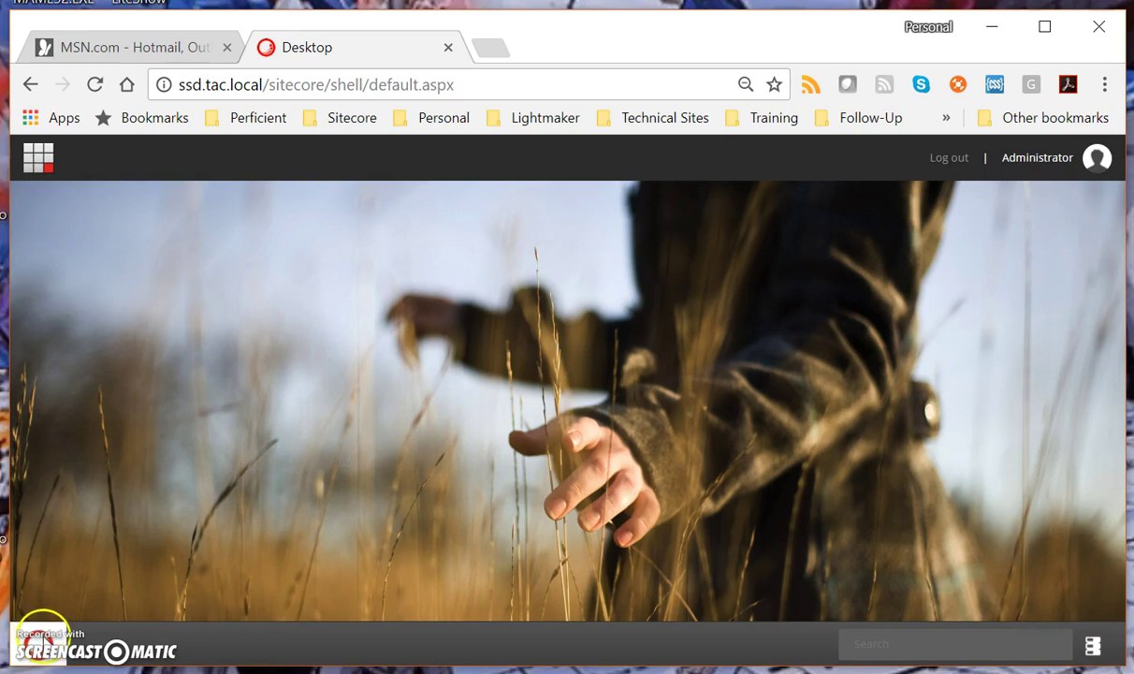
click(126, 178)
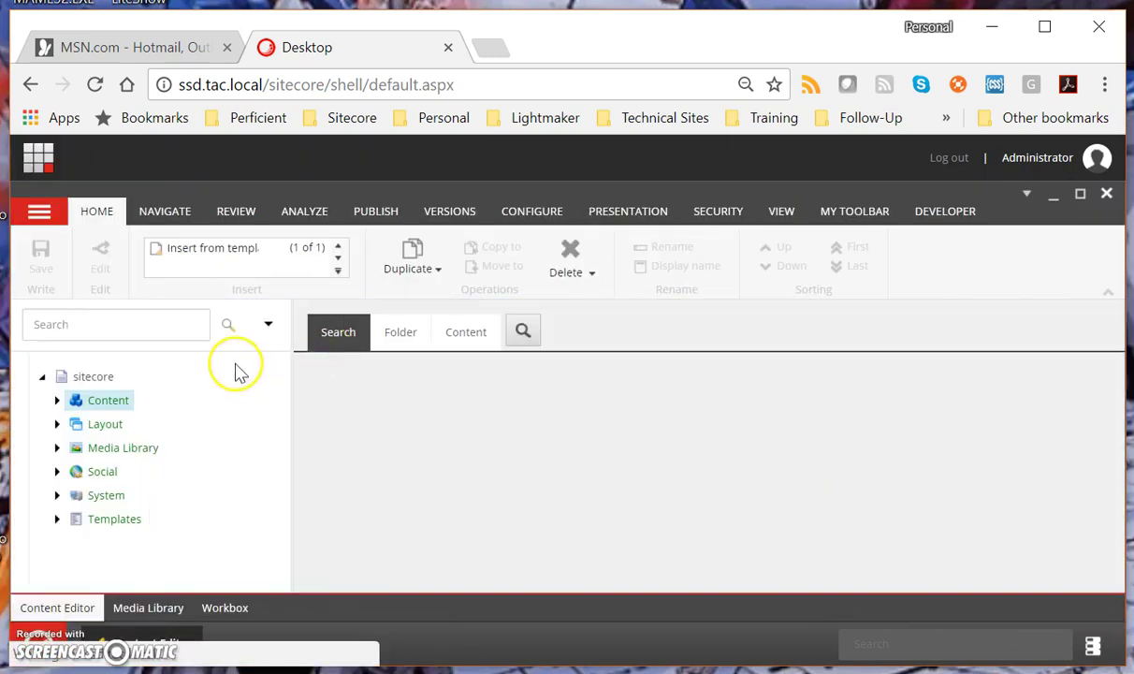
Open the Climb Mount Everest item under Content > Events > Home > Events > Climbing in the content tree.
click(57, 400)
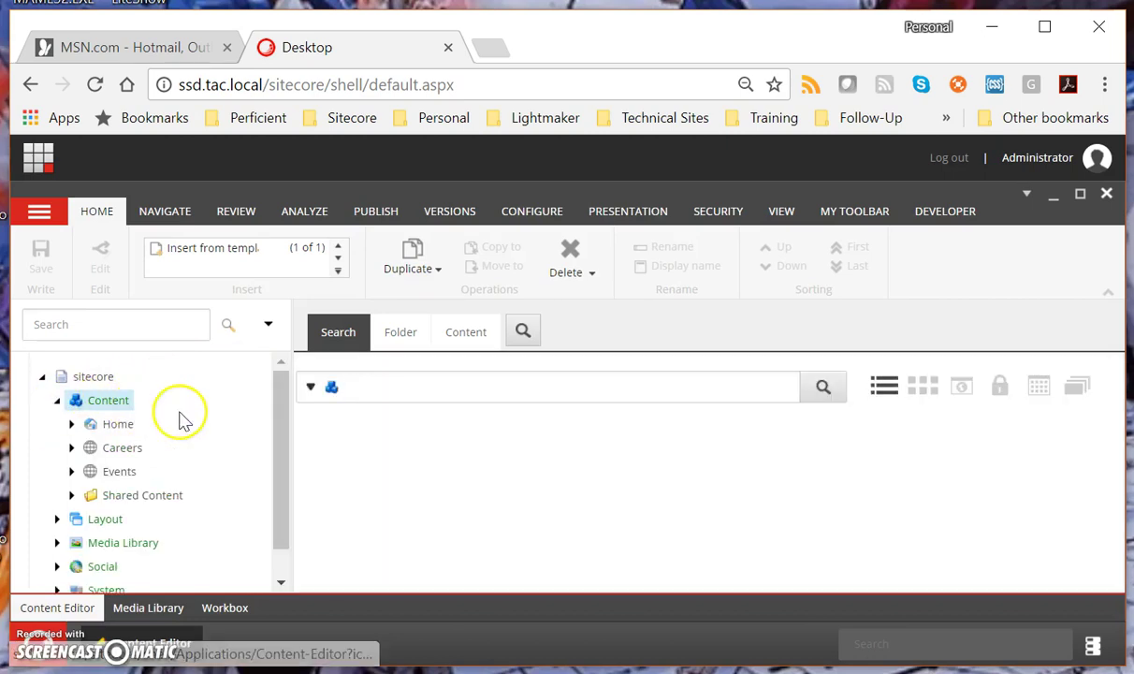
click(71, 471)
scroll(185, 482, down, 2)
click(86, 413)
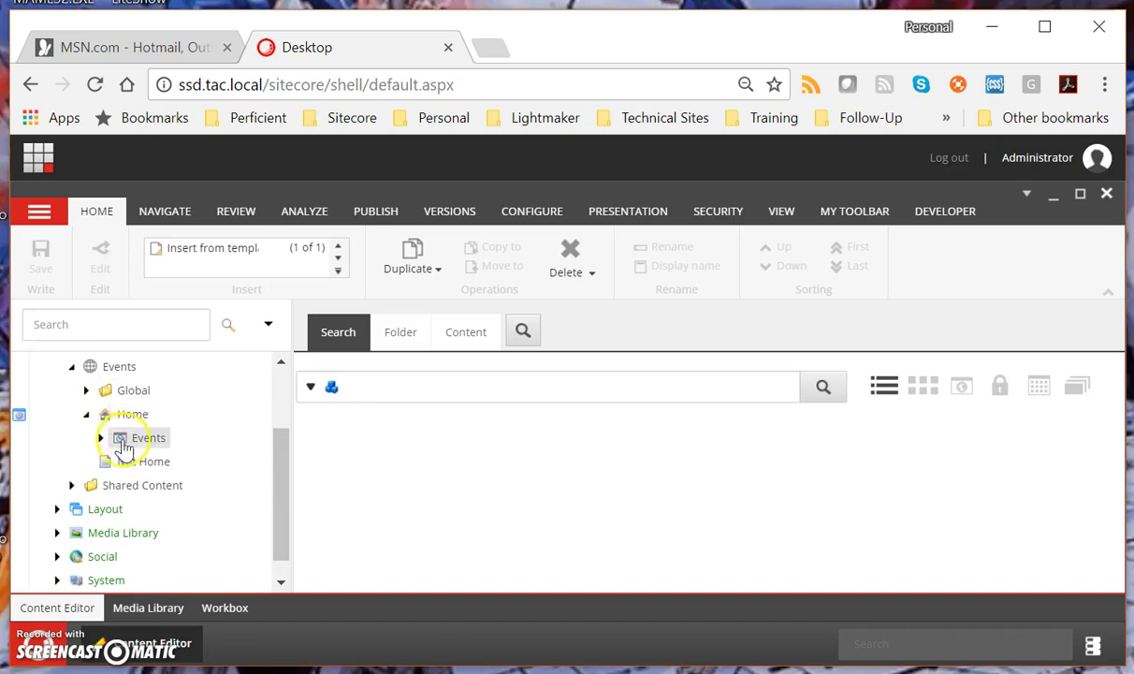
click(100, 437)
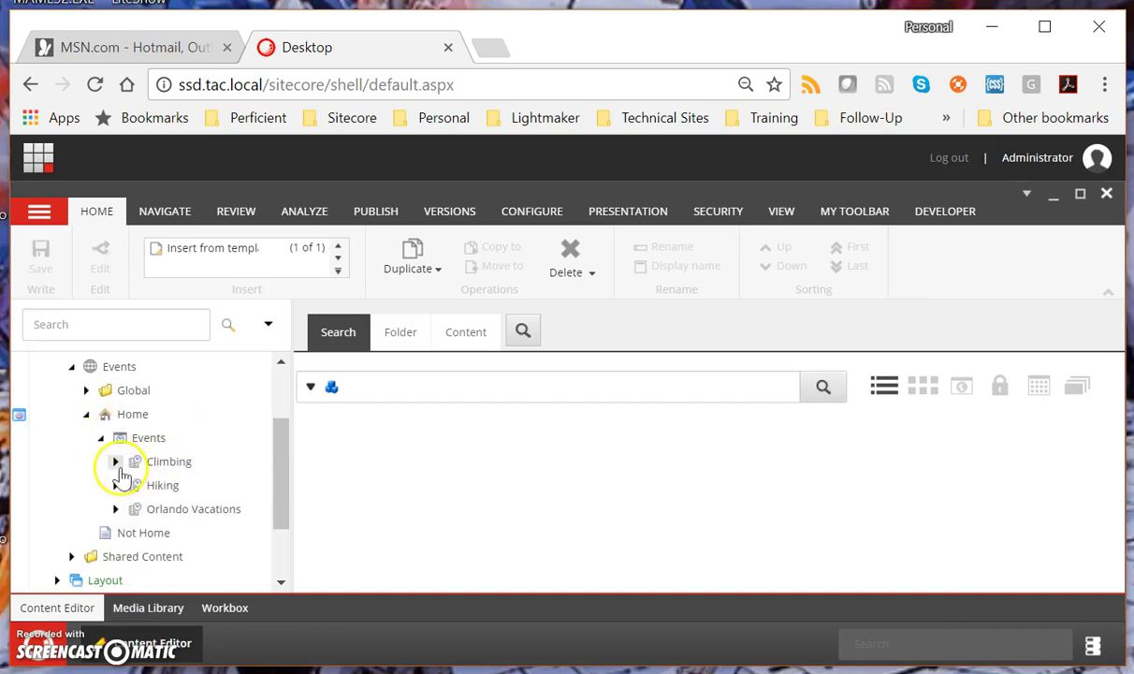
click(116, 463)
scroll(218, 459, down, 3)
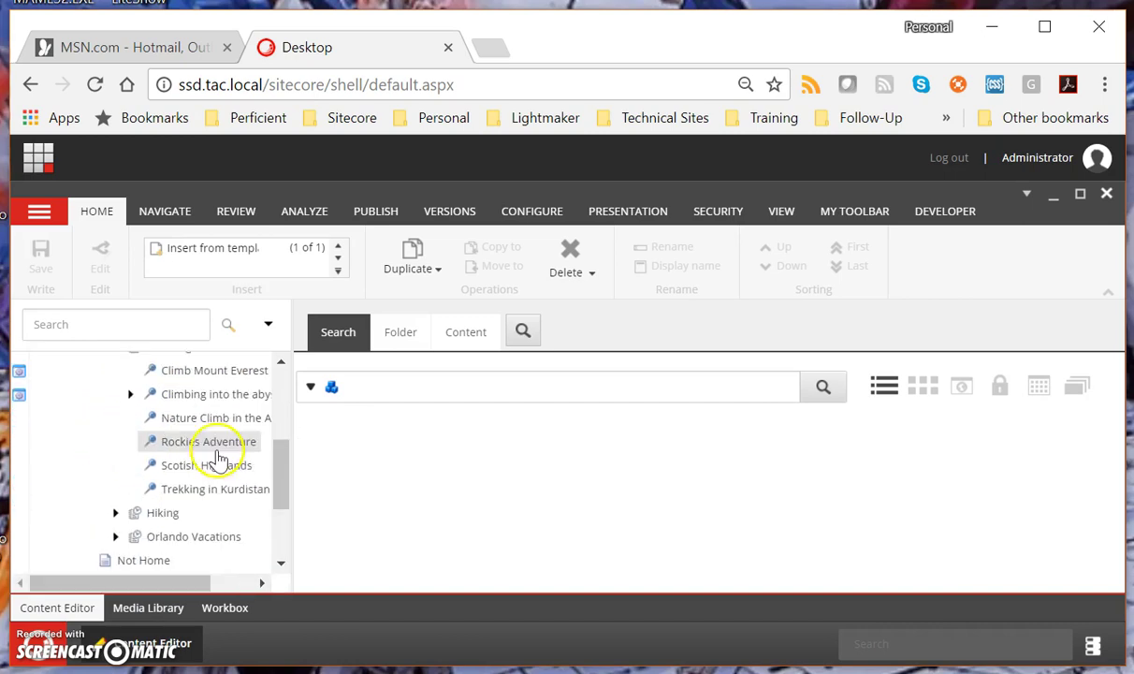
click(220, 372)
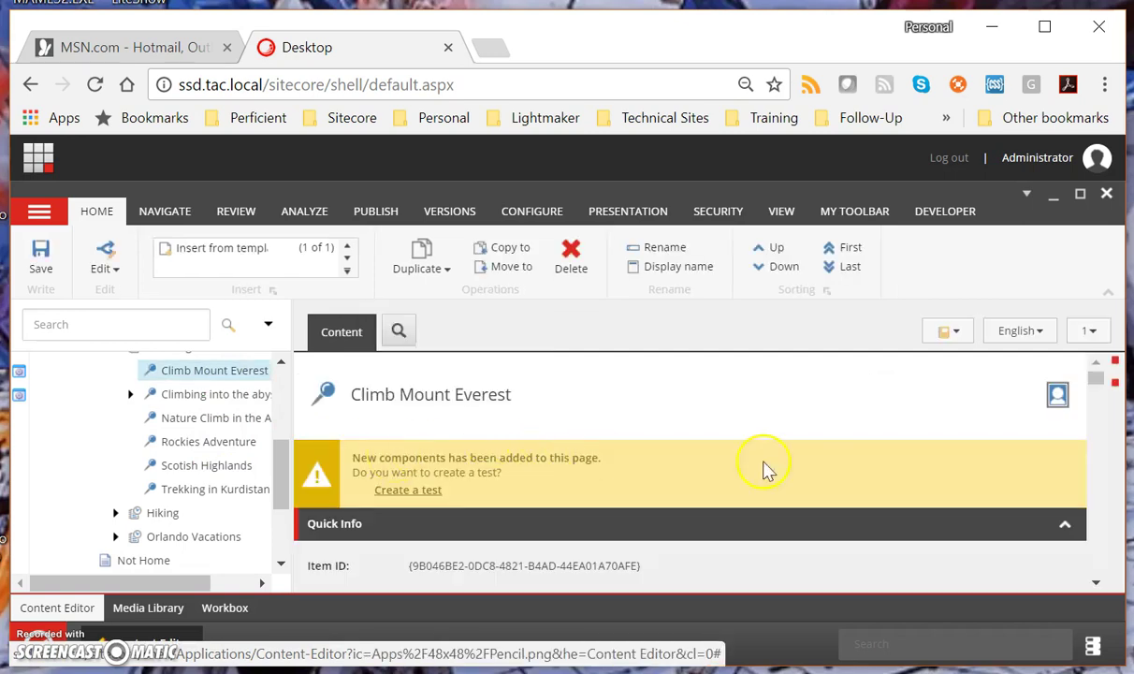
Open the Event Highlights field of the Climb Mount Everest item in the Rich Text Editor.
scroll(714, 412, down, 5)
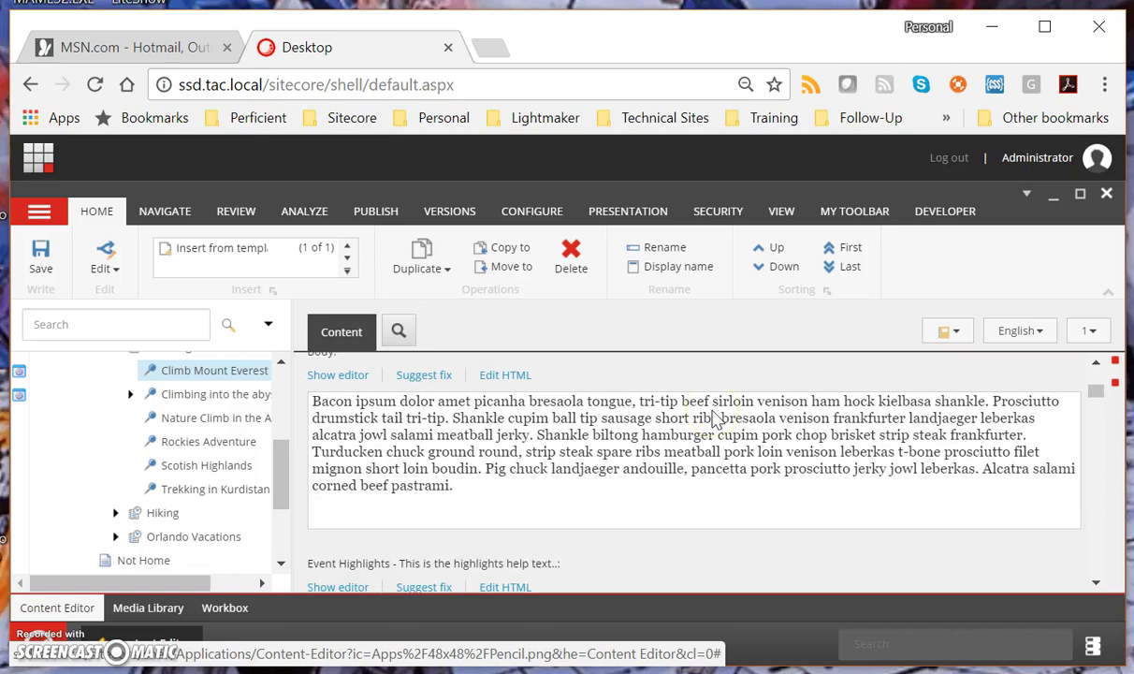
scroll(714, 418, down, 3)
scroll(714, 418, up, 2)
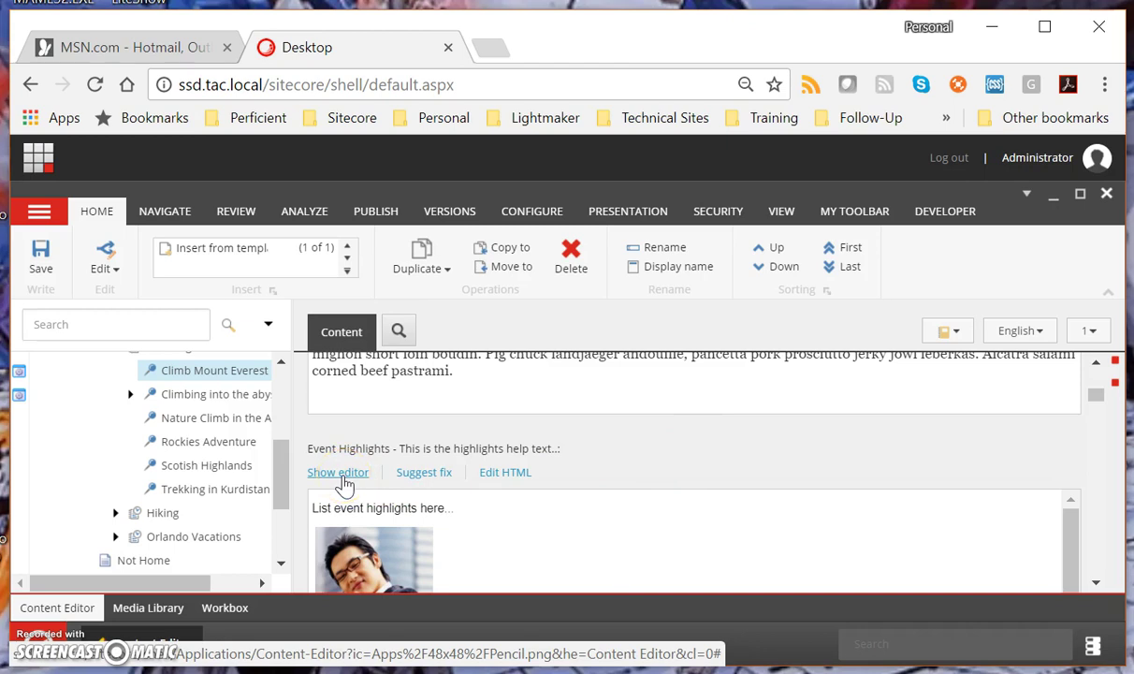
click(342, 478)
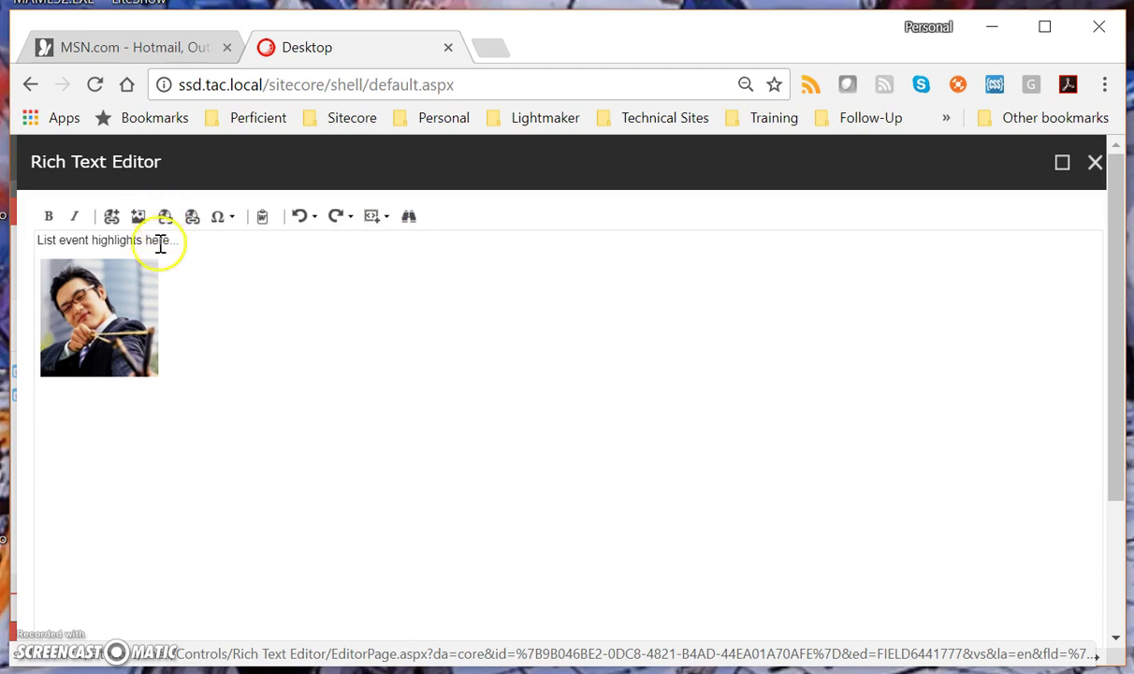
Insert the "Add Code with Text" snippet on a new line below the image and accept the edit.
click(197, 358)
key(Return)
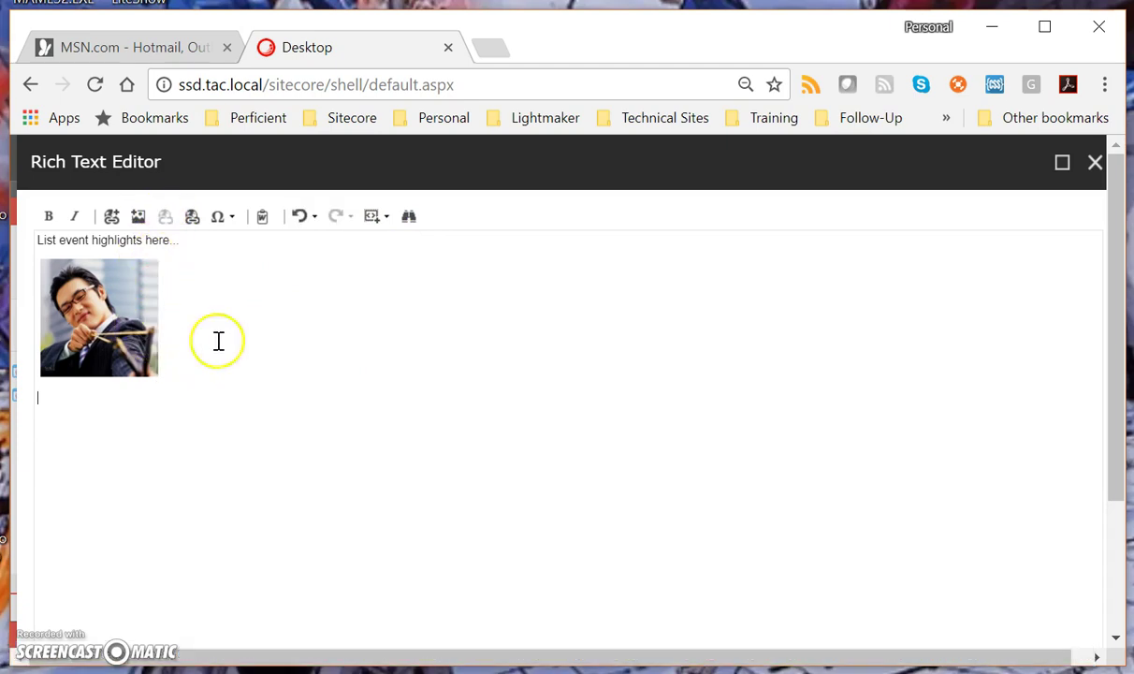
click(373, 218)
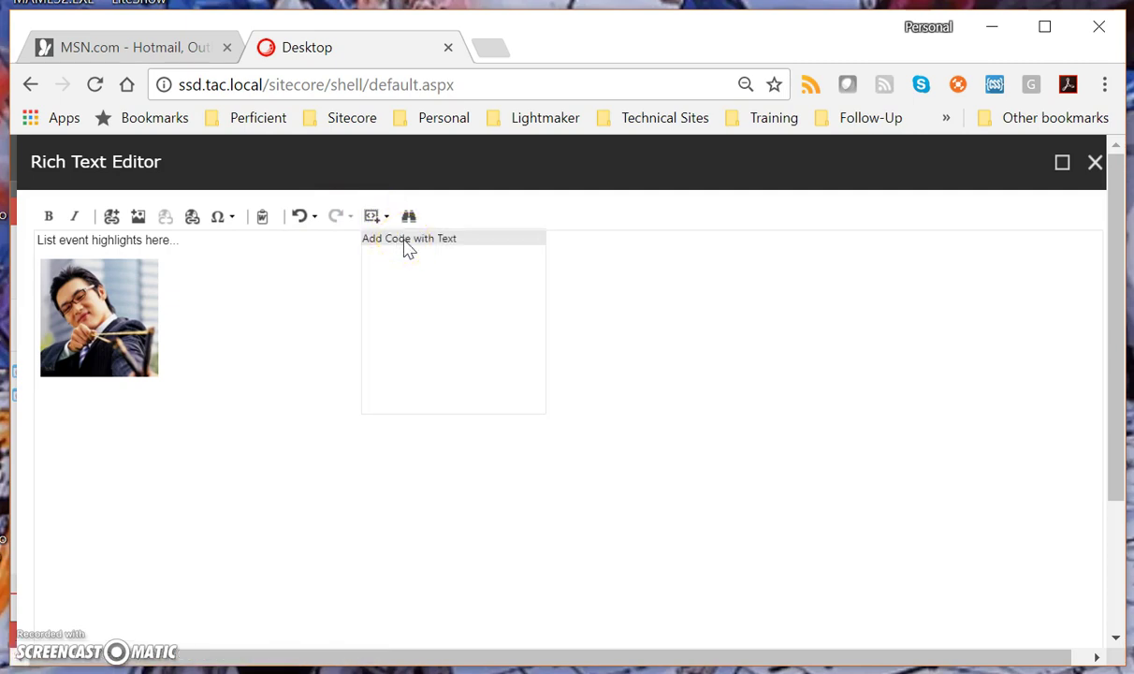
click(407, 241)
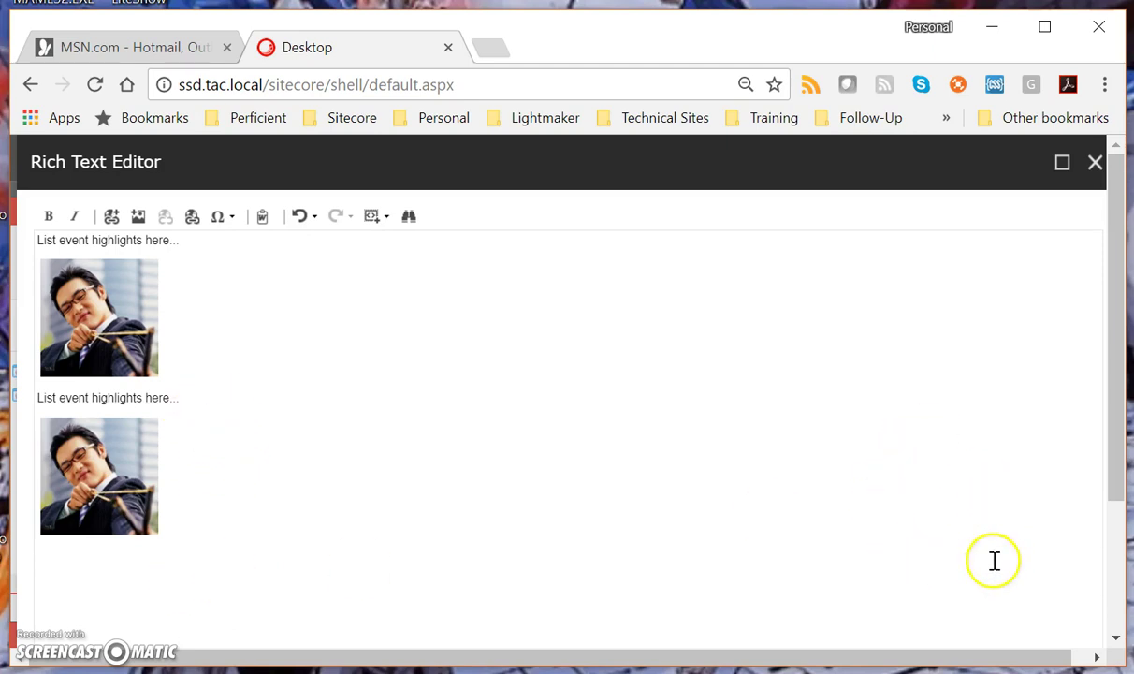
scroll(1012, 561, down, 3)
click(977, 620)
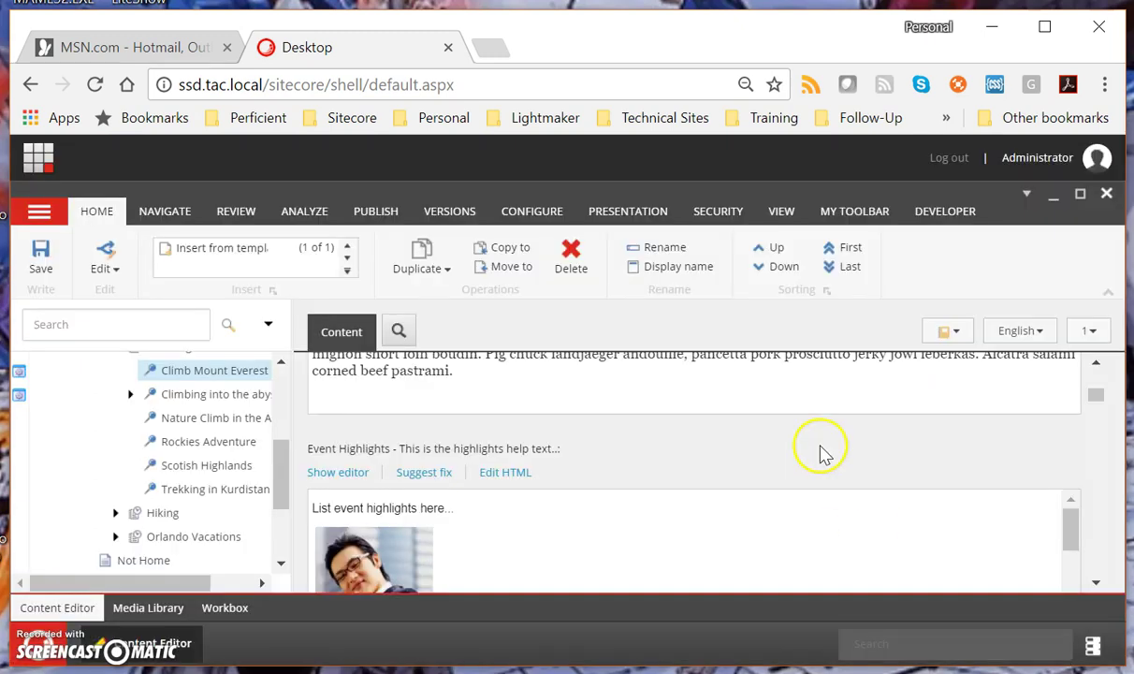
click(735, 494)
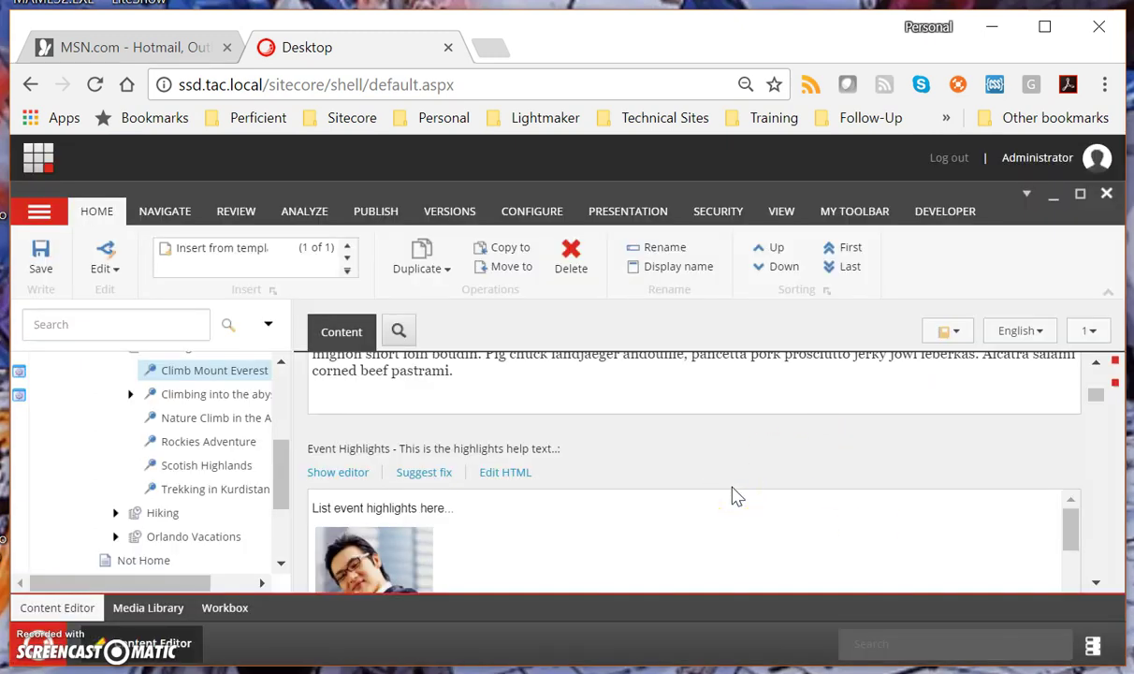
click(736, 487)
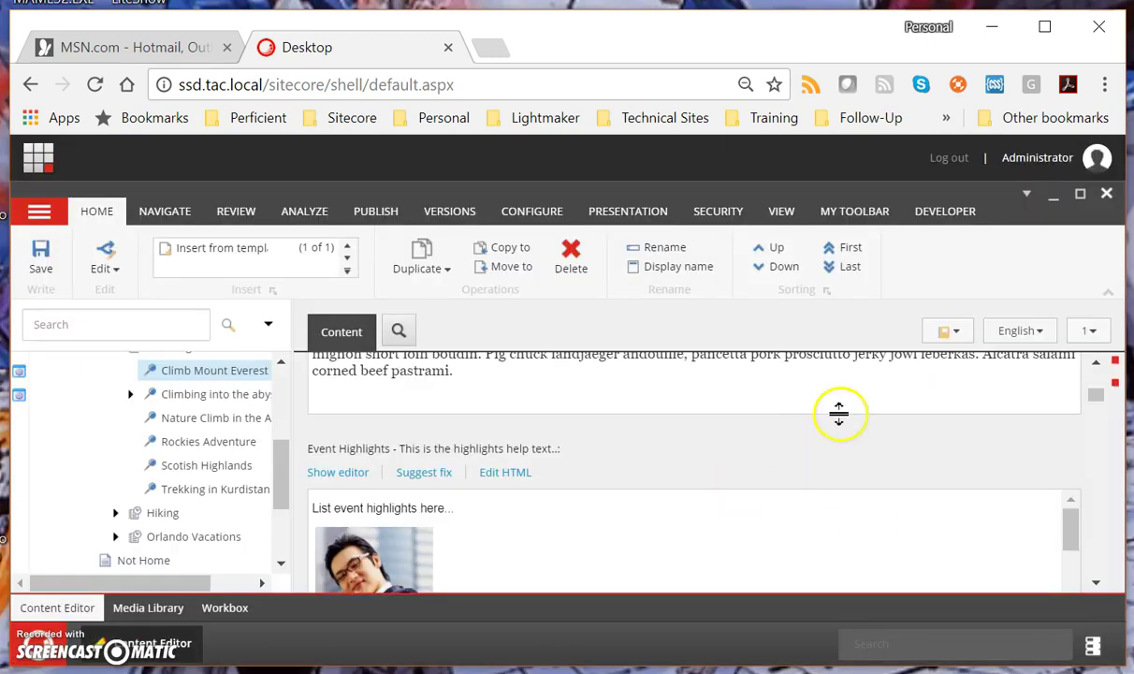
click(957, 409)
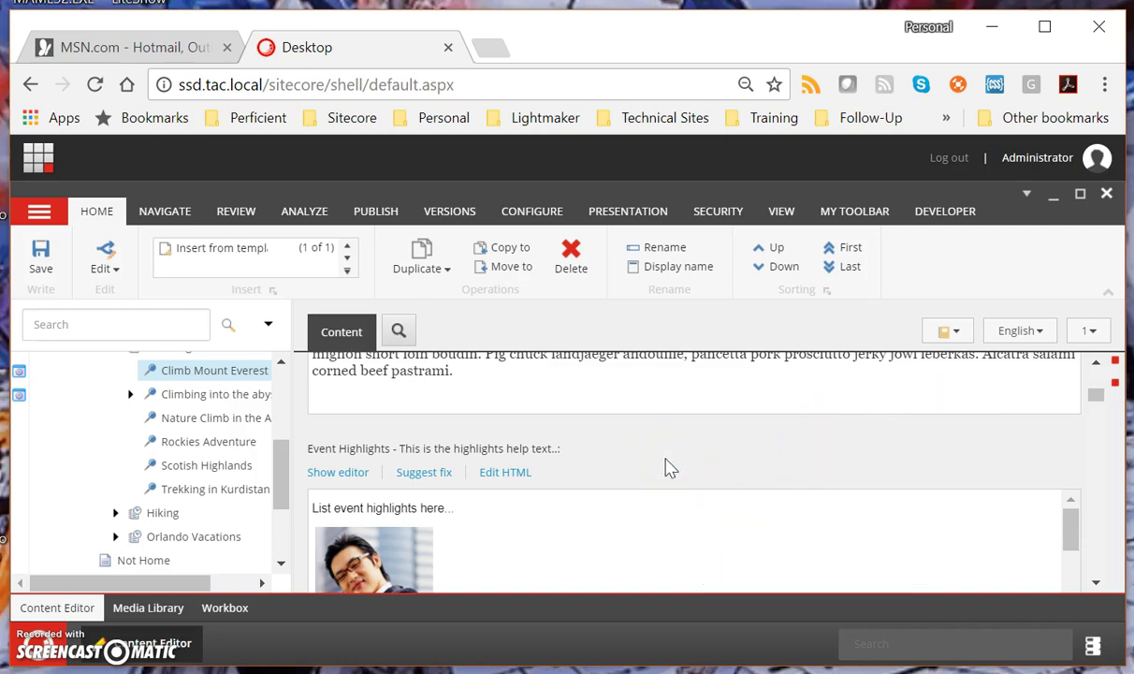
click(695, 474)
click(625, 463)
click(710, 452)
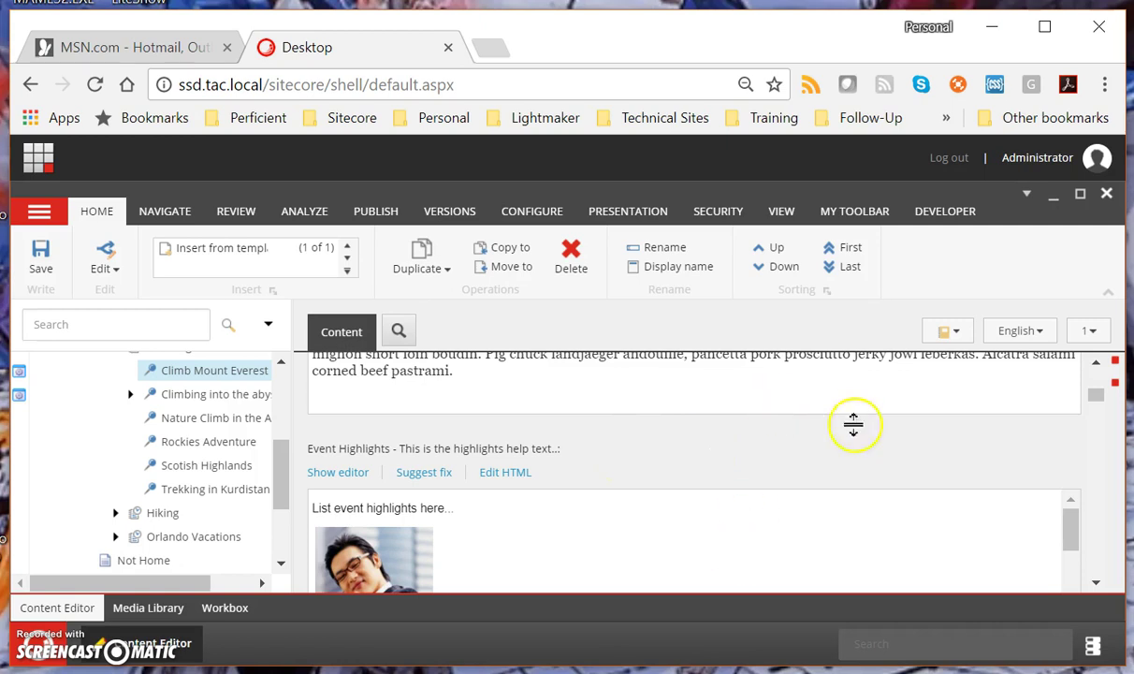
Switch the Desktop to the core database and turn on the database name display.
click(1093, 644)
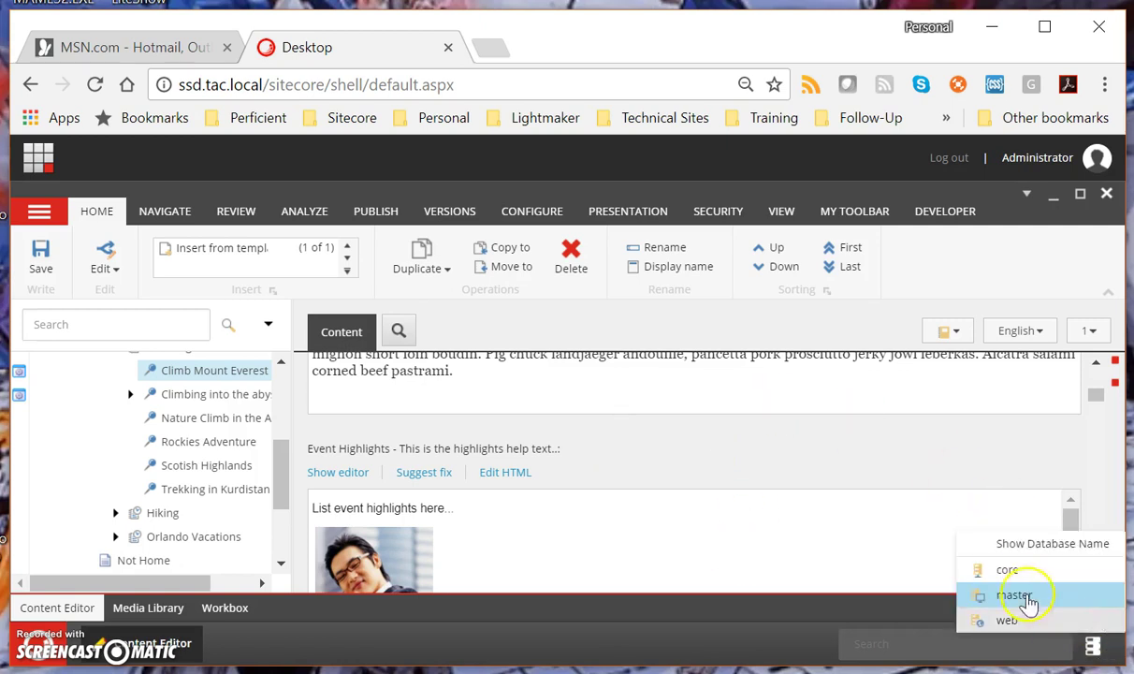
click(1008, 569)
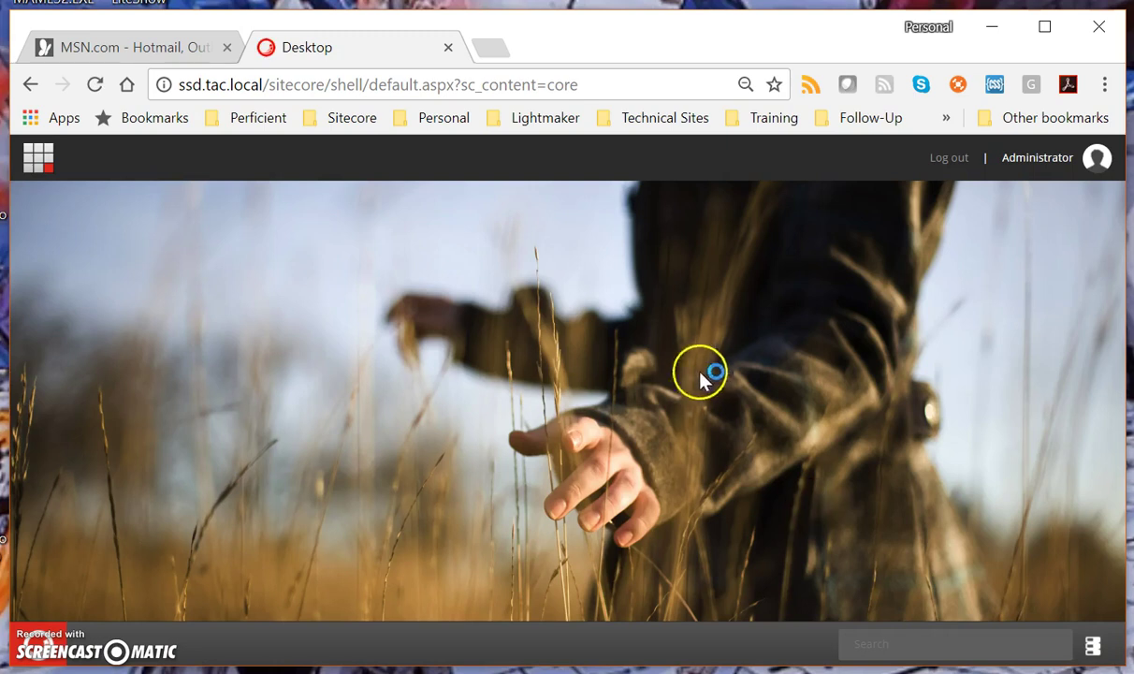
click(1094, 650)
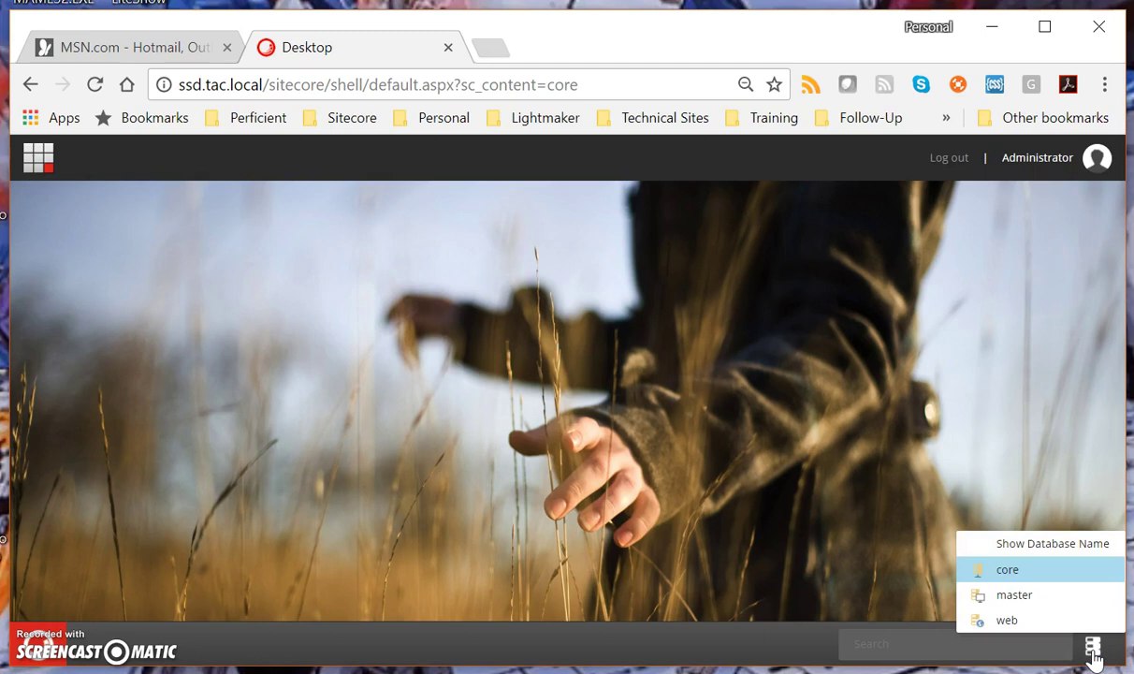
click(1055, 545)
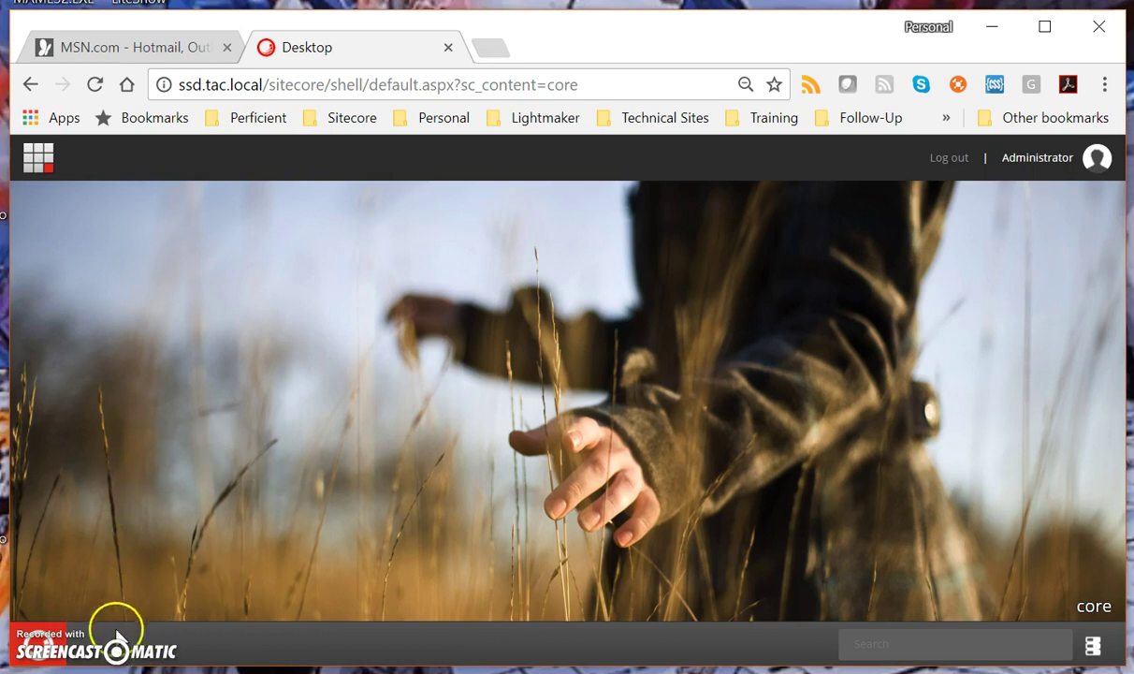
Launch the Content Editor and expand system > Settings > Html Editor Profiles in the content tree.
click(36, 655)
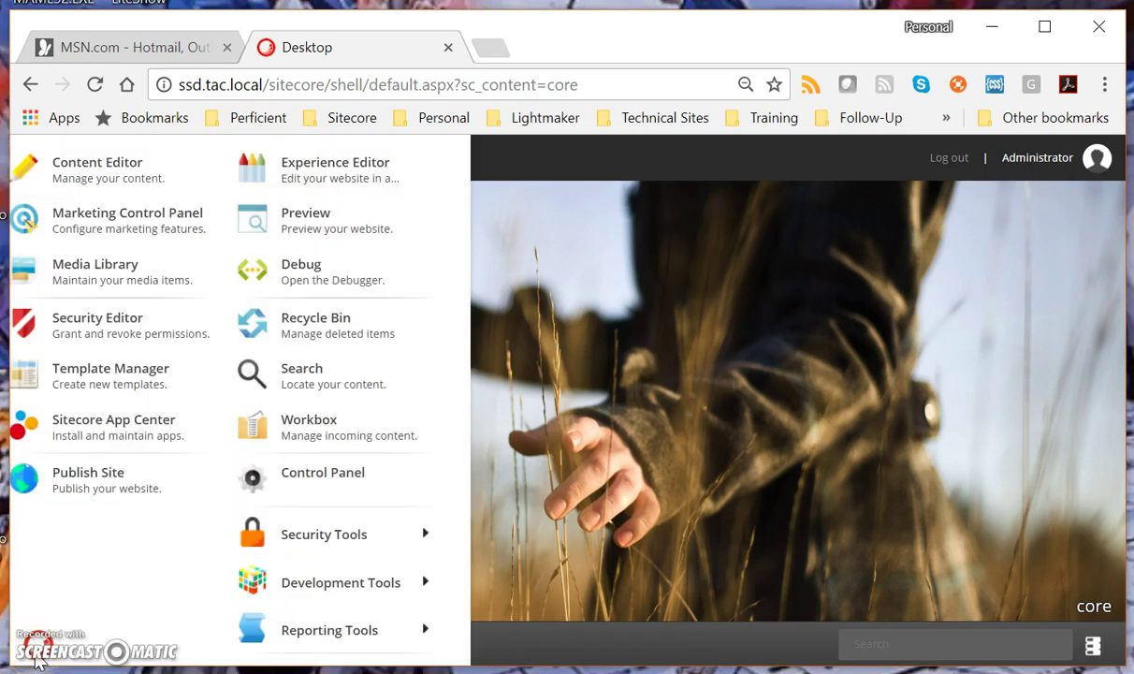
click(122, 182)
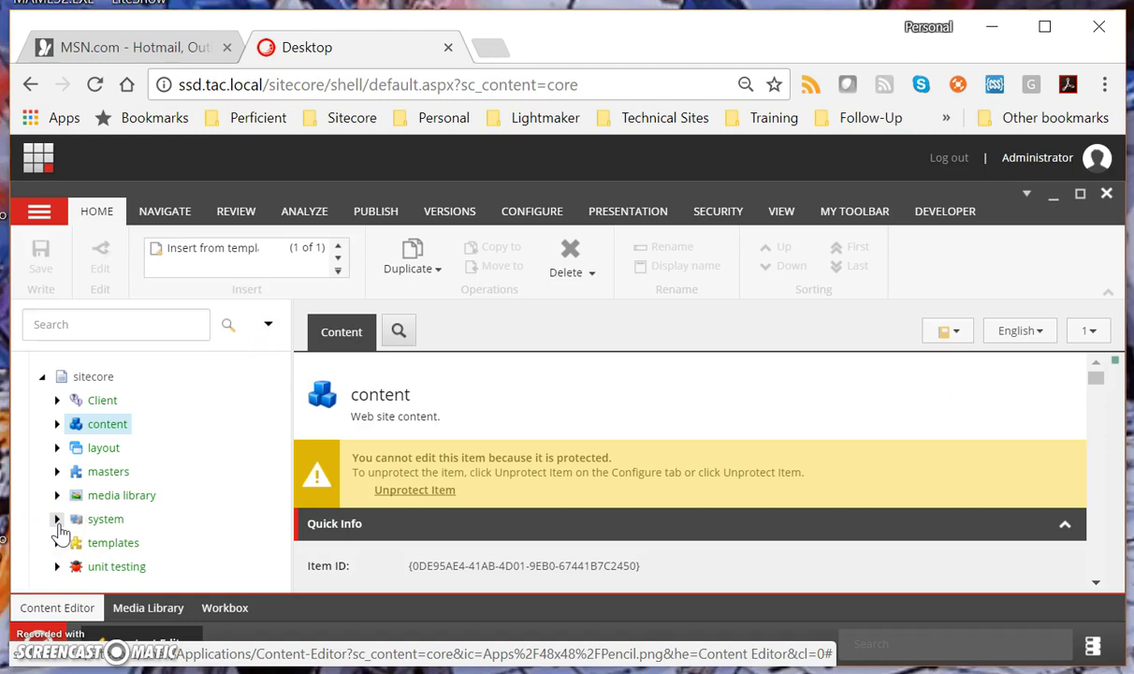
click(58, 520)
scroll(177, 461, down, 4)
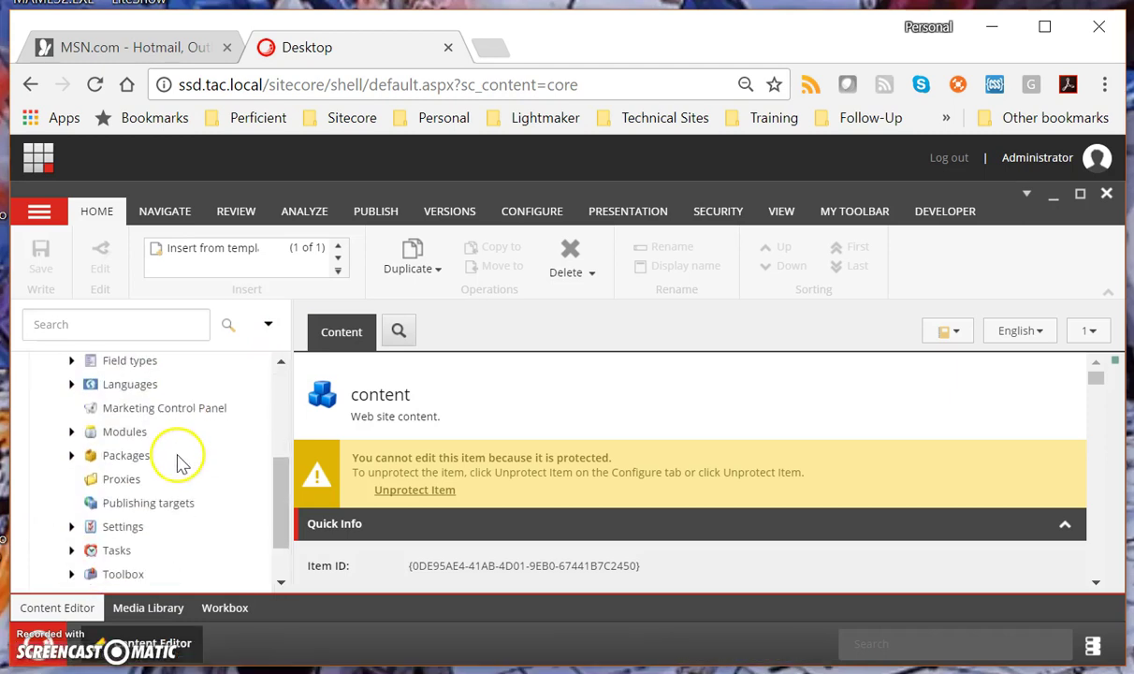
scroll(180, 461, down, 2)
click(69, 461)
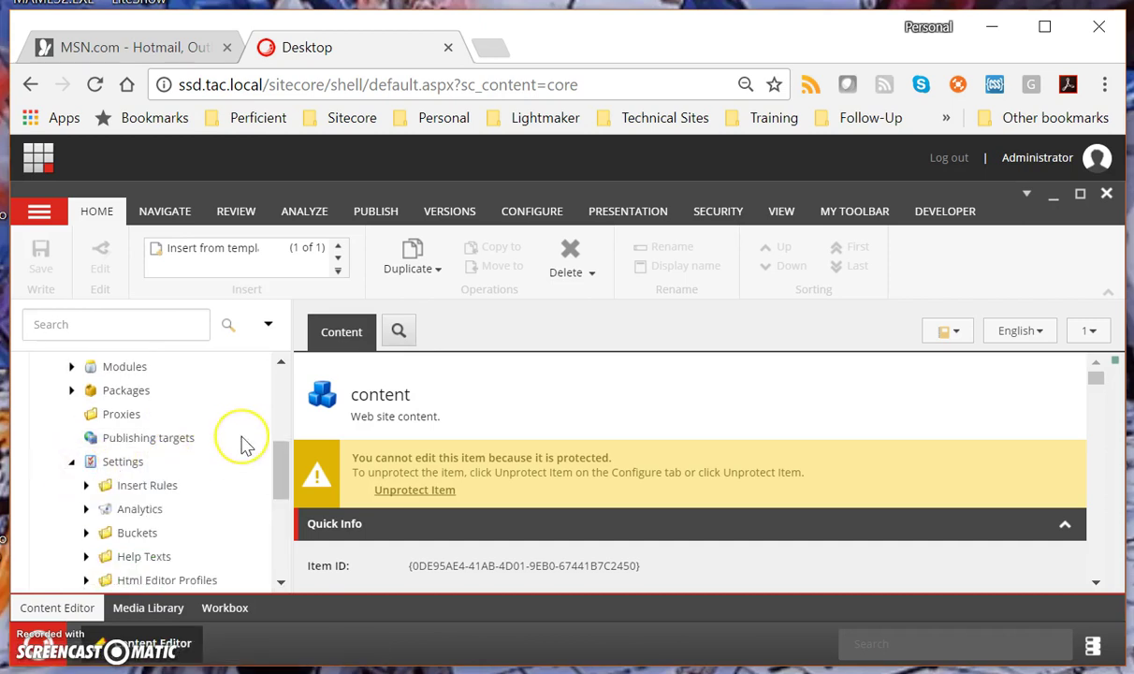
scroll(243, 445, down, 2)
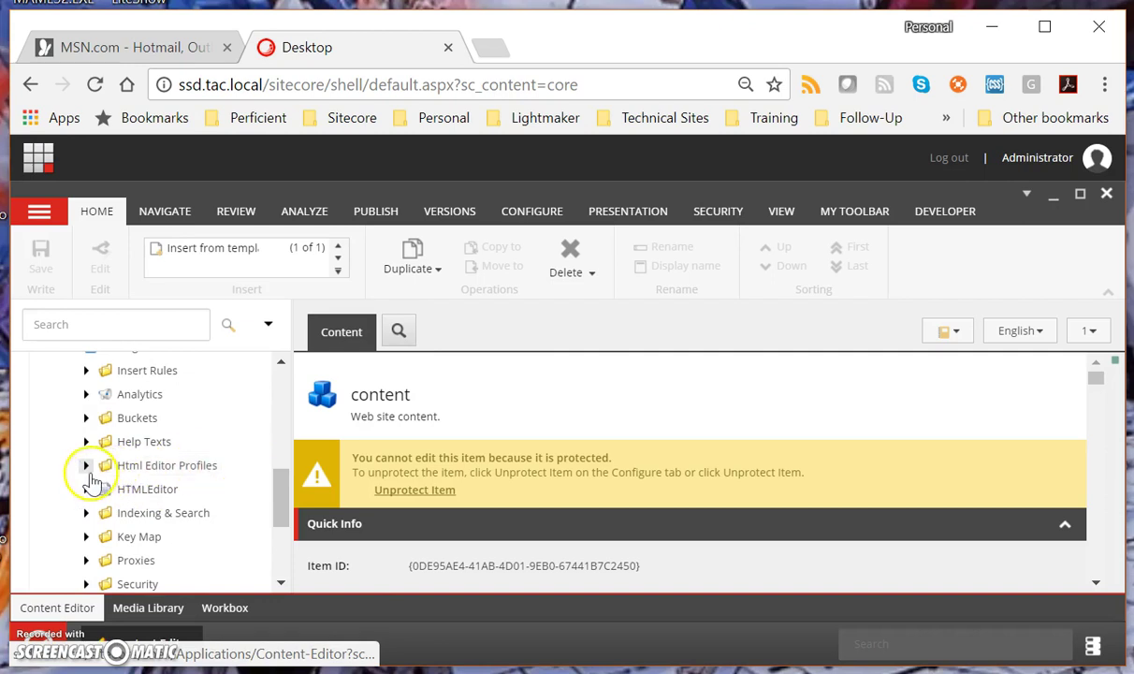
click(87, 466)
scroll(221, 434, down, 2)
scroll(225, 432, up, 2)
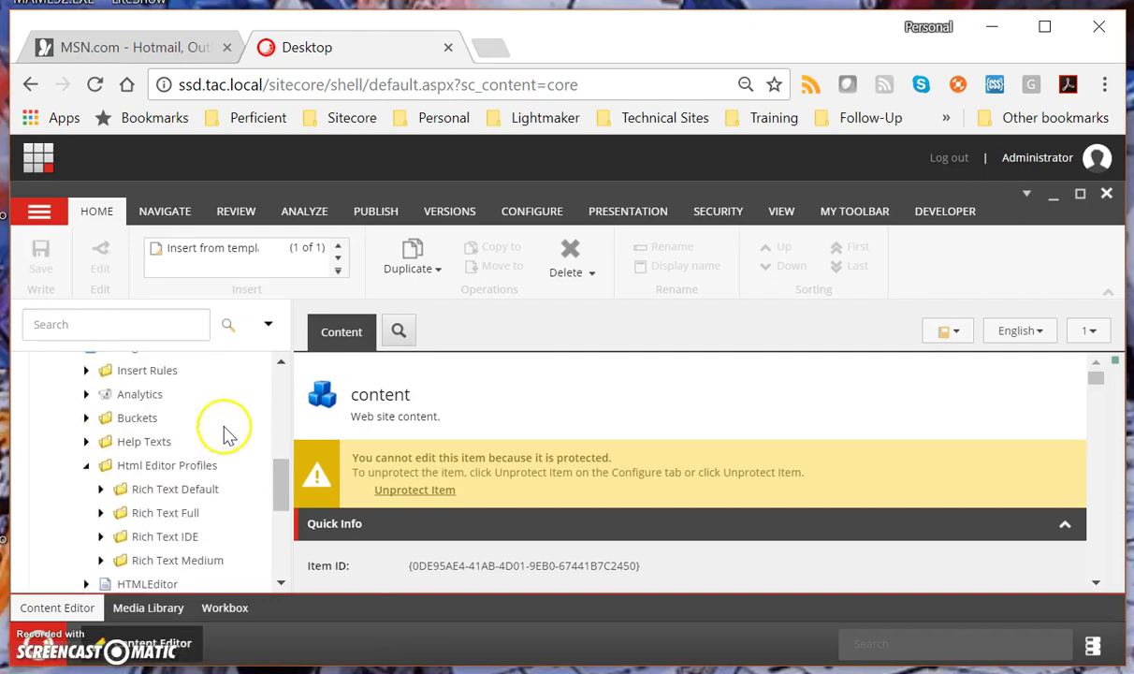
Open the Rich Text Default profile item and expand it in the content tree to show its subfolders.
click(200, 489)
click(208, 518)
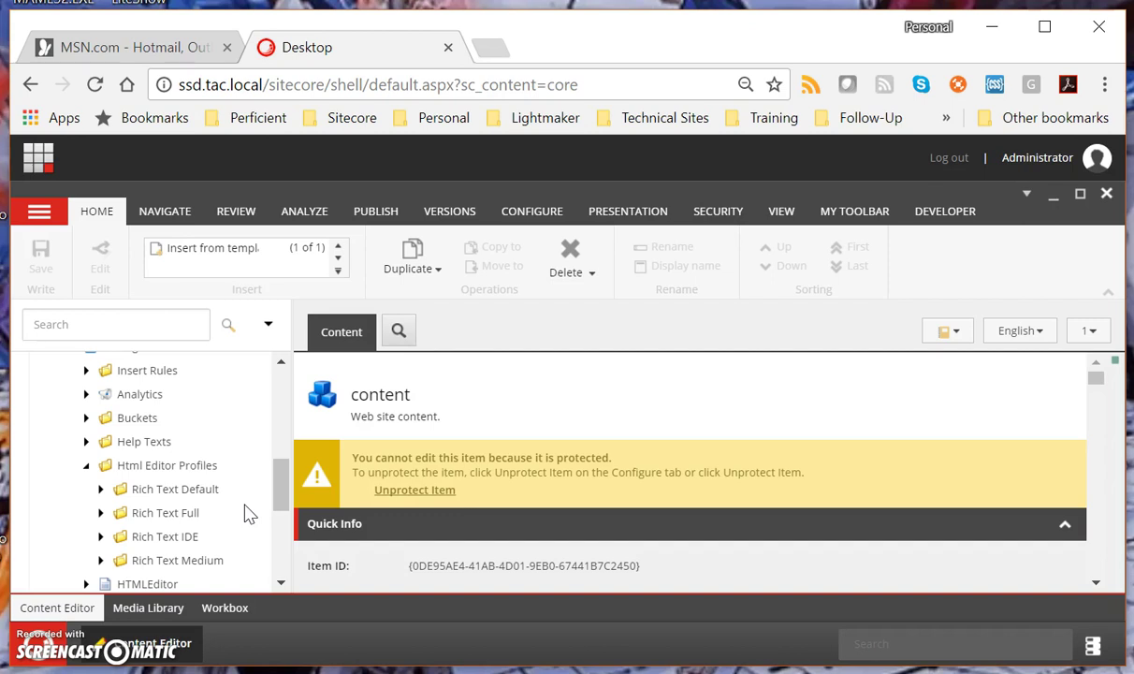
click(168, 502)
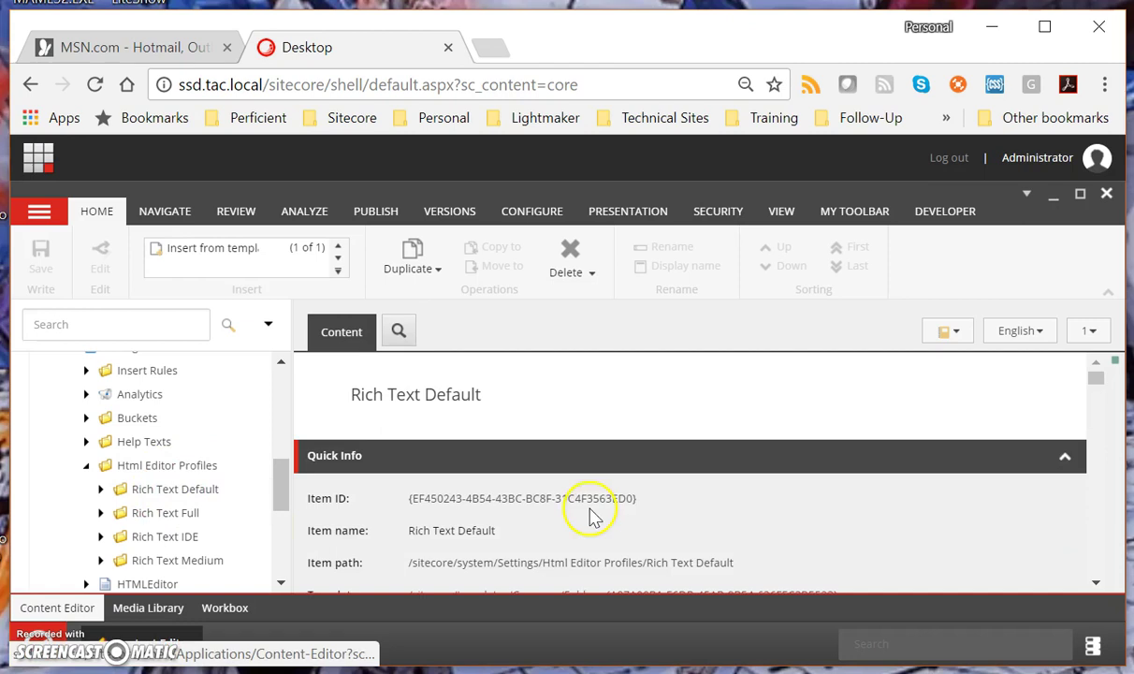
scroll(669, 506, down, 1)
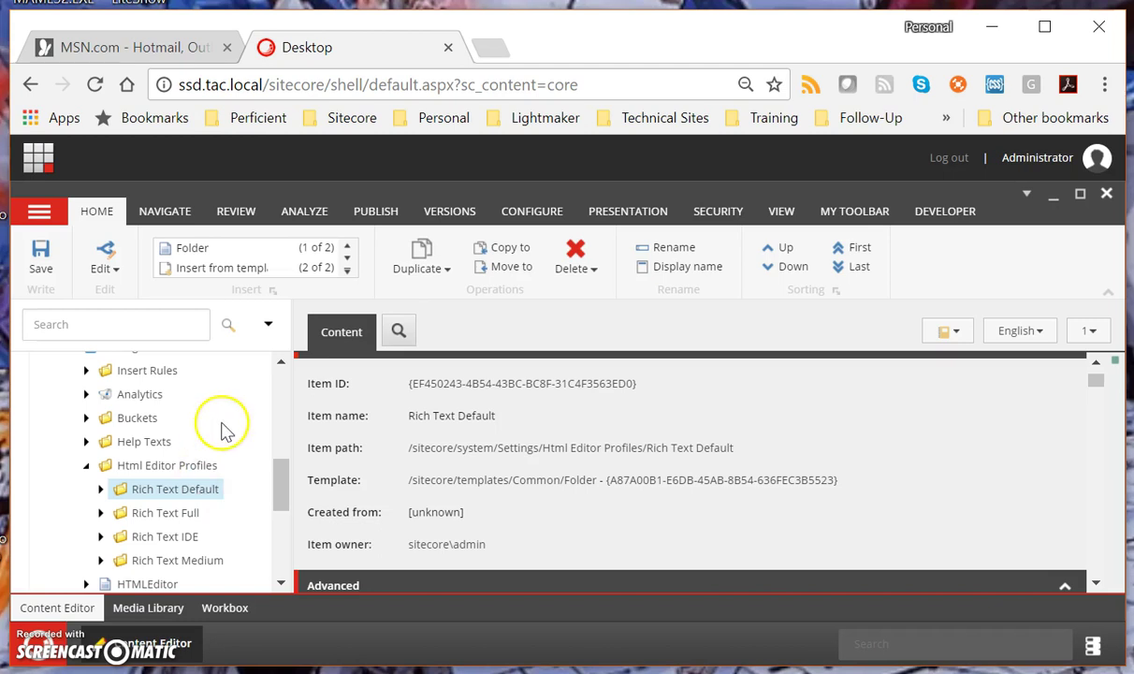
scroll(231, 430, down, 3)
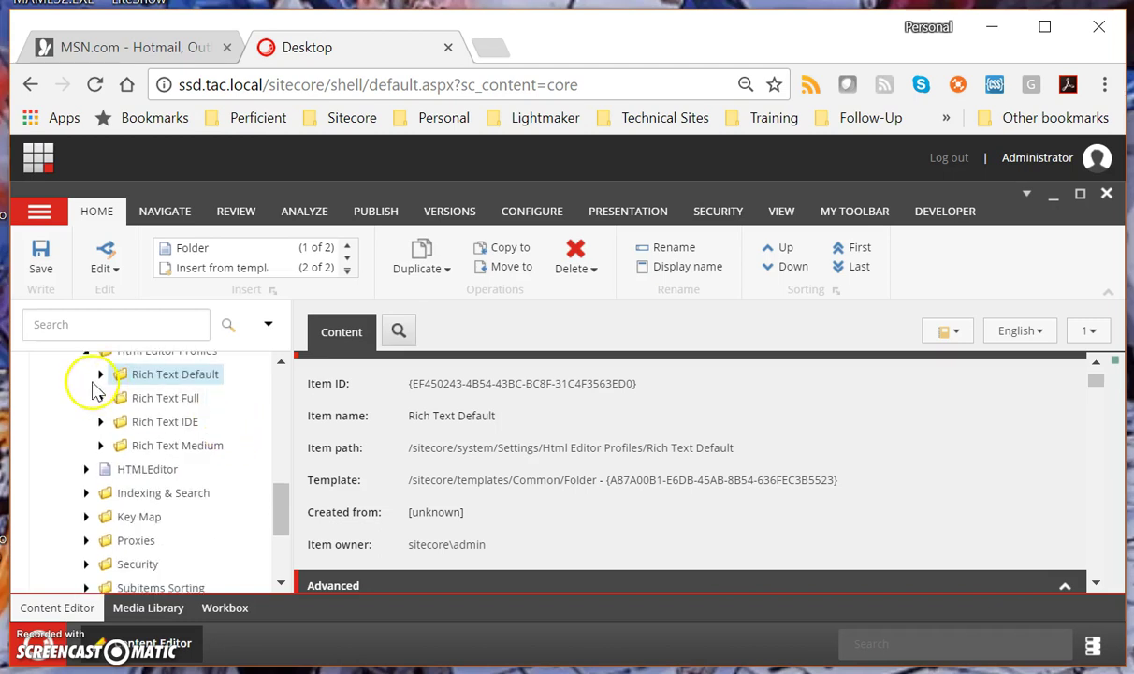
click(100, 373)
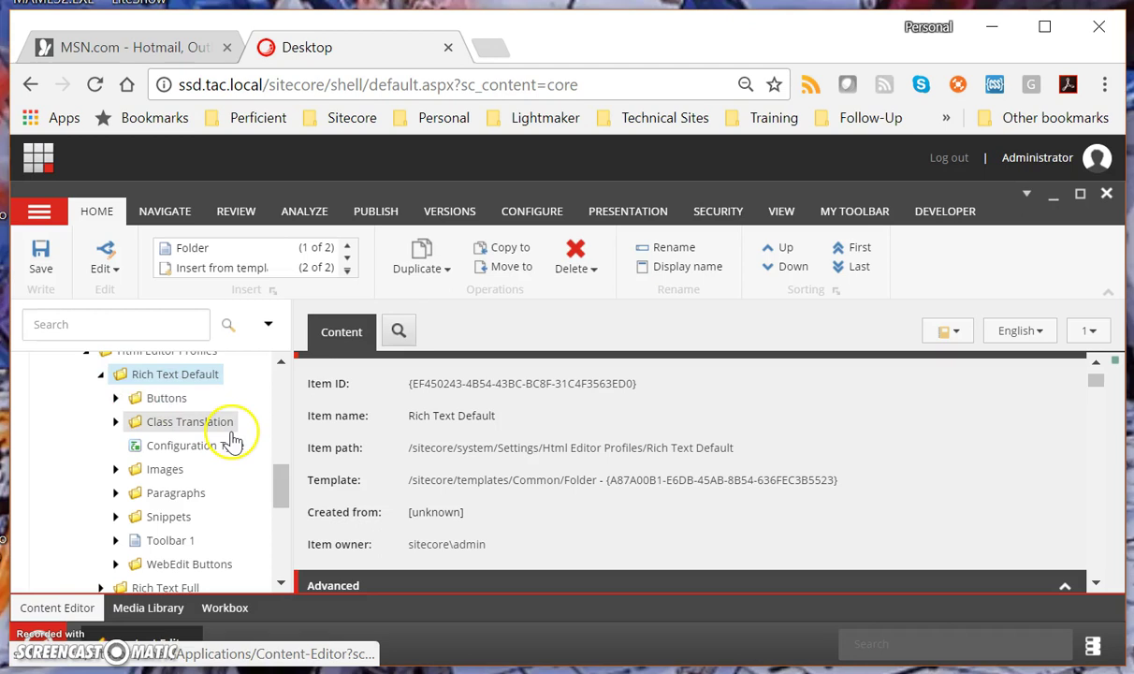
scroll(265, 482, down, 4)
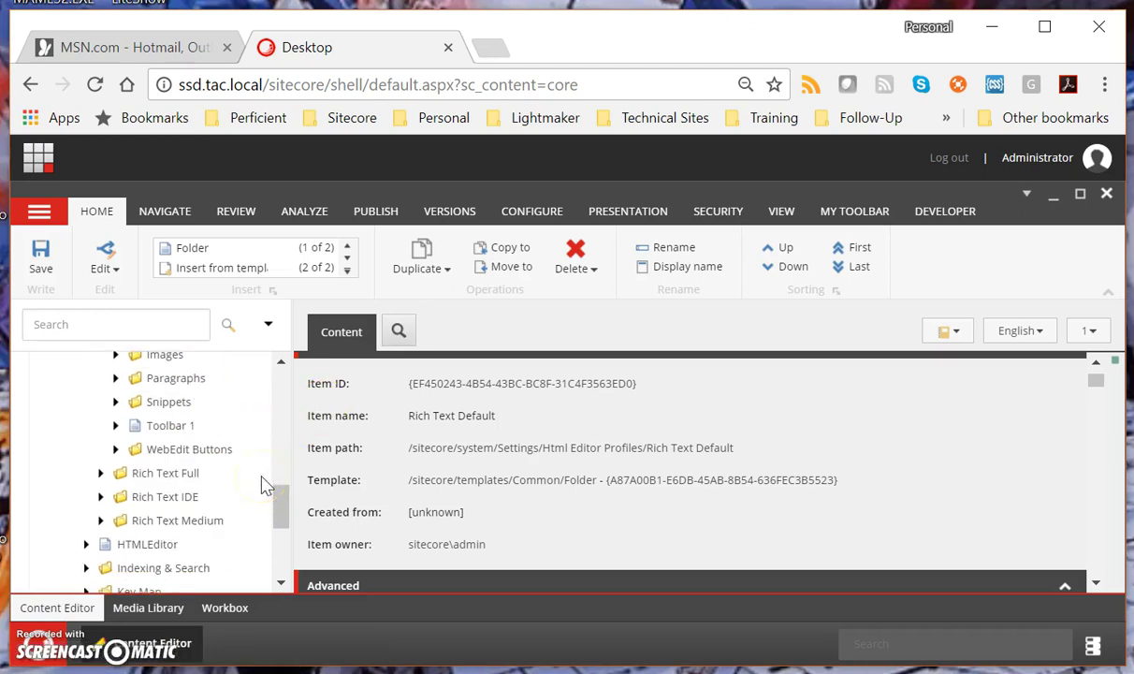
scroll(249, 468, up, 4)
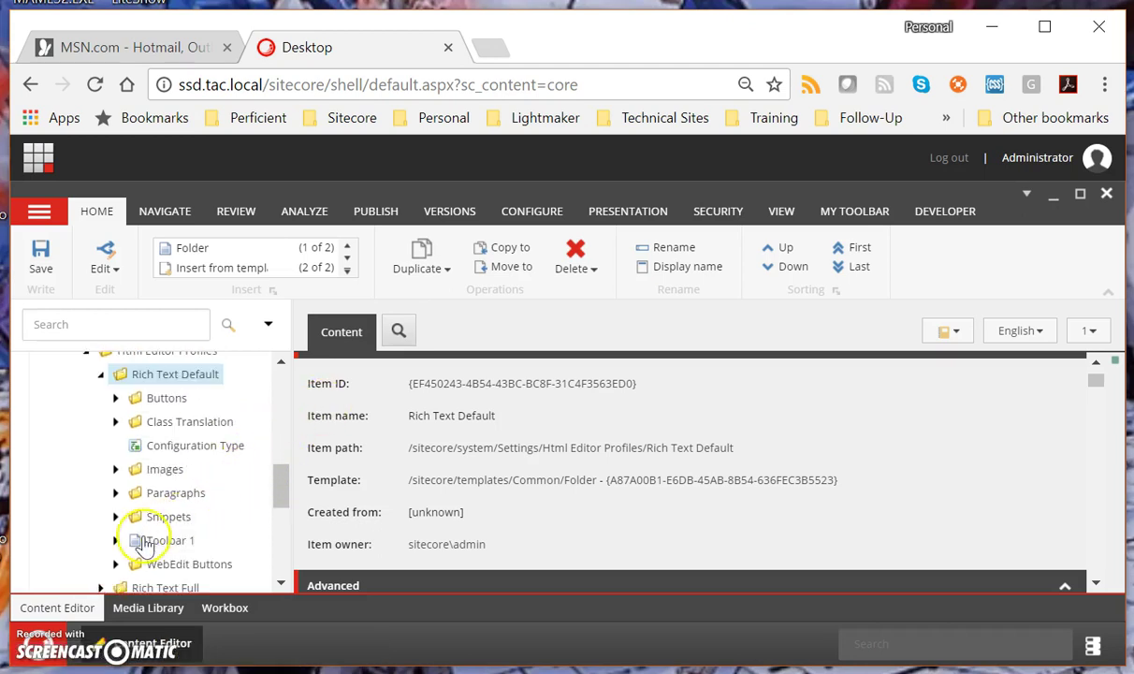
click(150, 525)
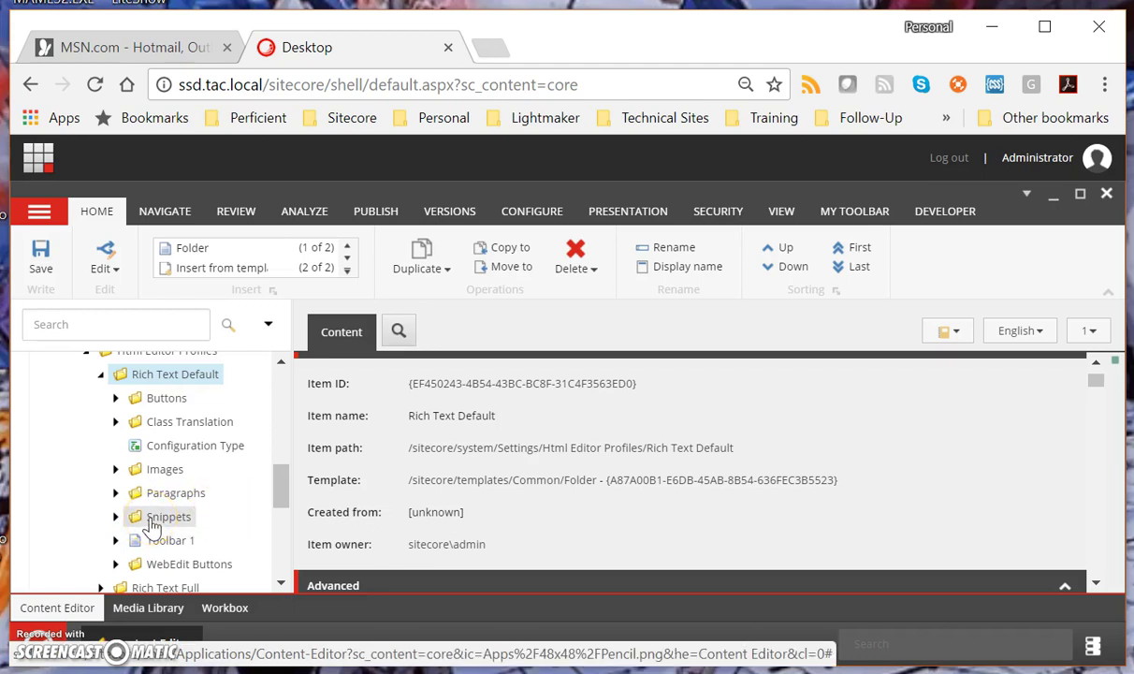
drag(152, 534, 164, 382)
right_click(164, 381)
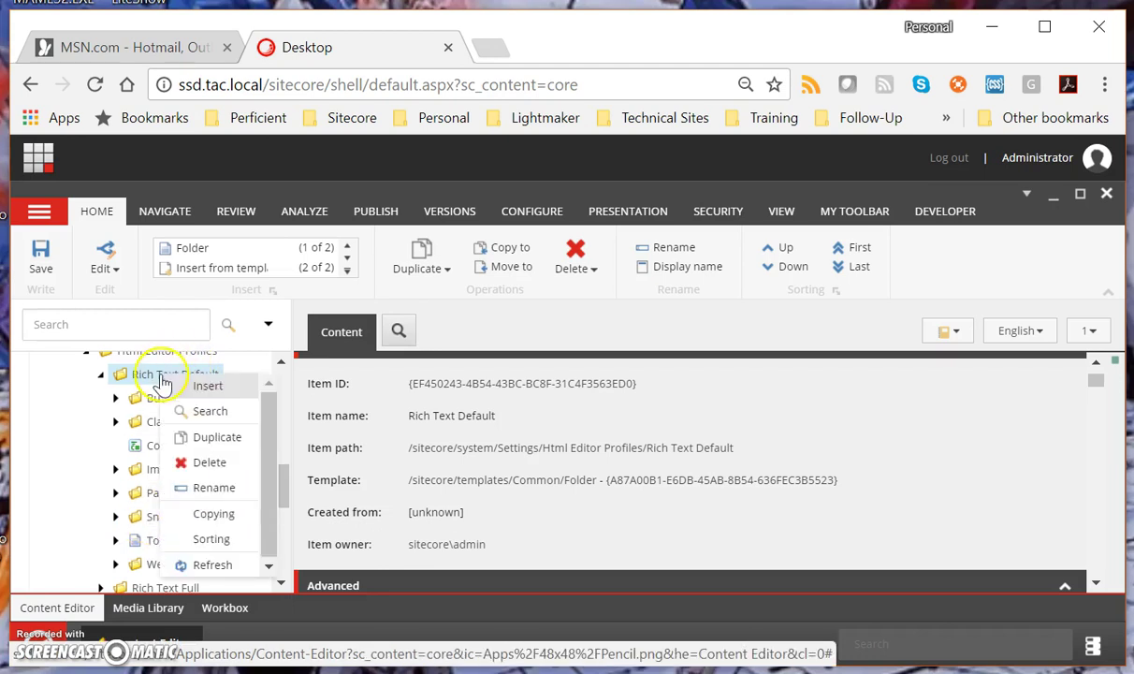
mouse_move(198, 389)
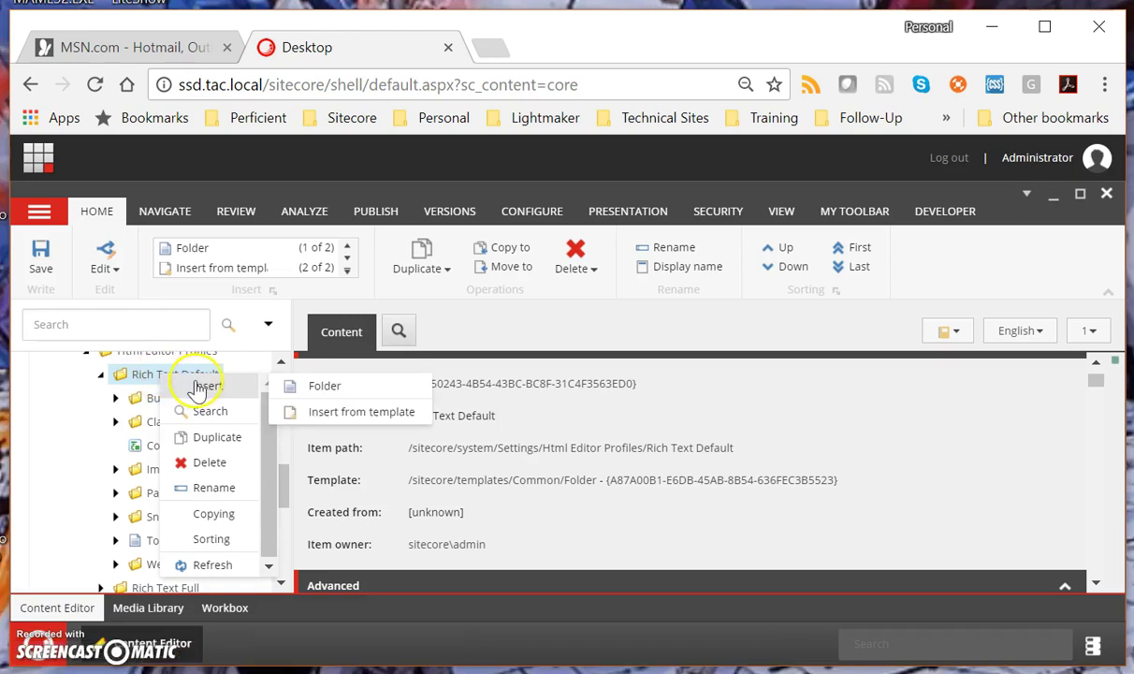
click(298, 387)
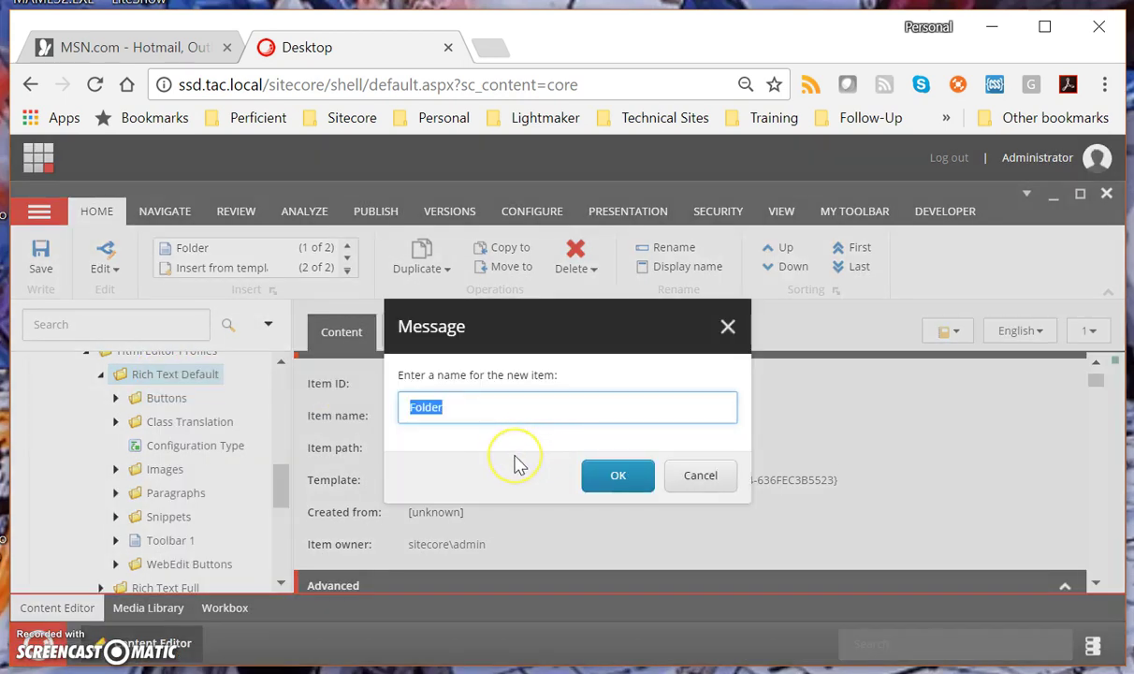
text(Snippets)
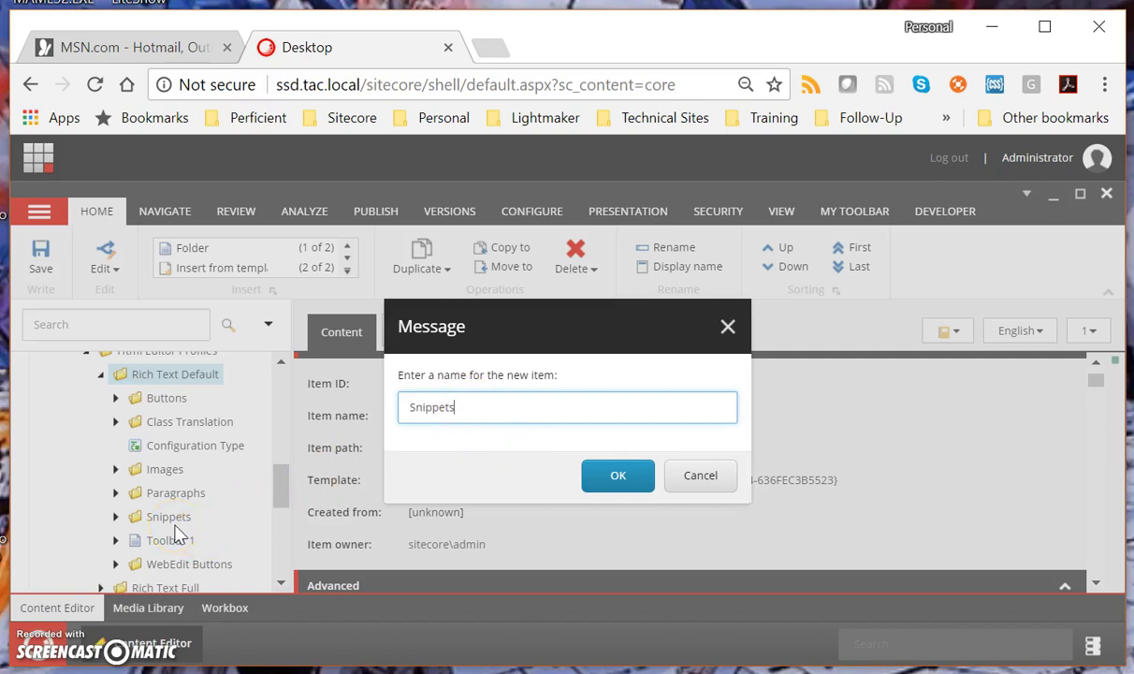
click(700, 482)
Expand the Snippets folder of the Rich Text Default profile and the Snippets folder of the Rich Text Full profile in the content tree.
scroll(248, 481, down, 2)
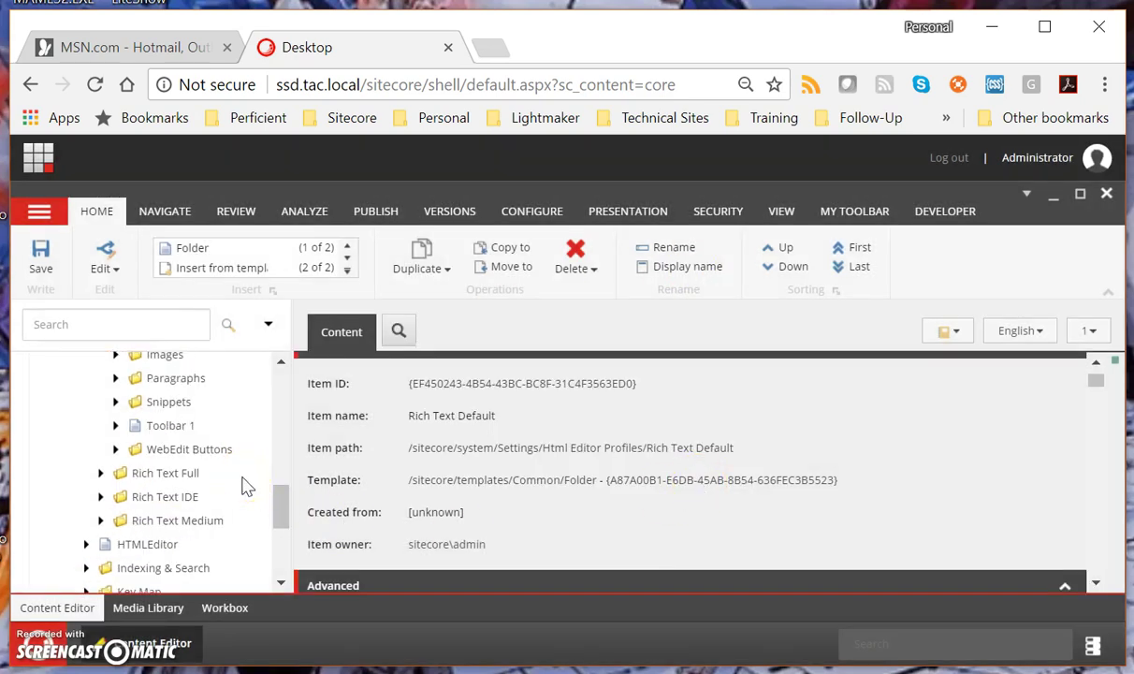
click(114, 402)
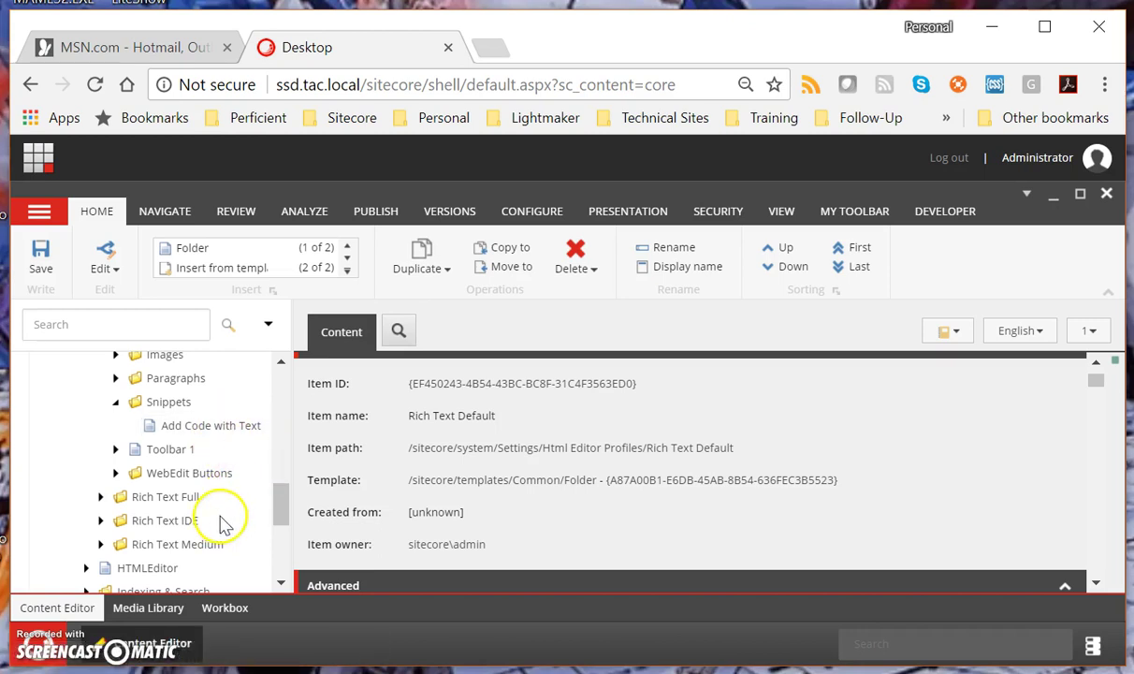
click(101, 497)
scroll(224, 496, down, 3)
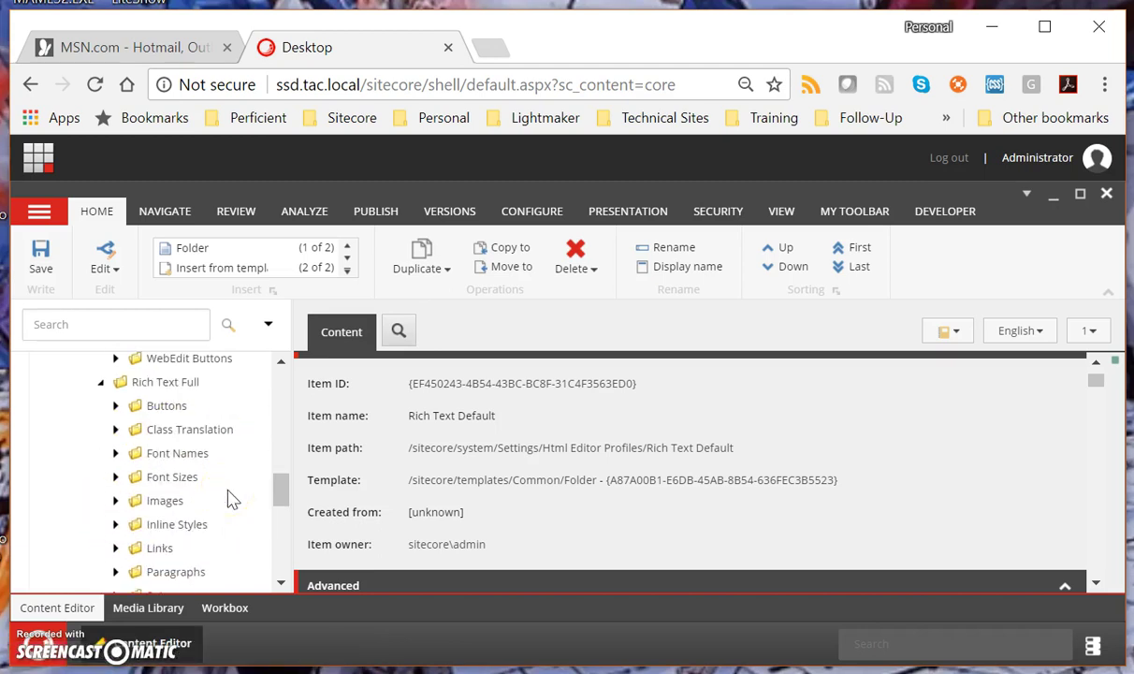
click(234, 479)
scroll(234, 480, down, 3)
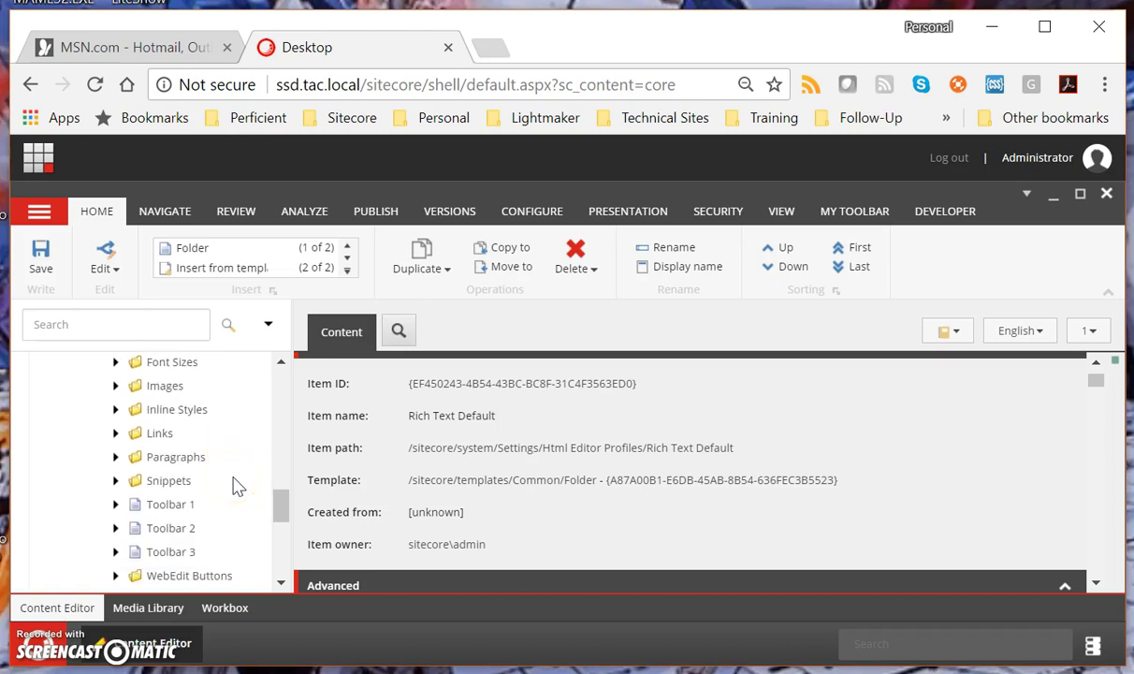
click(114, 480)
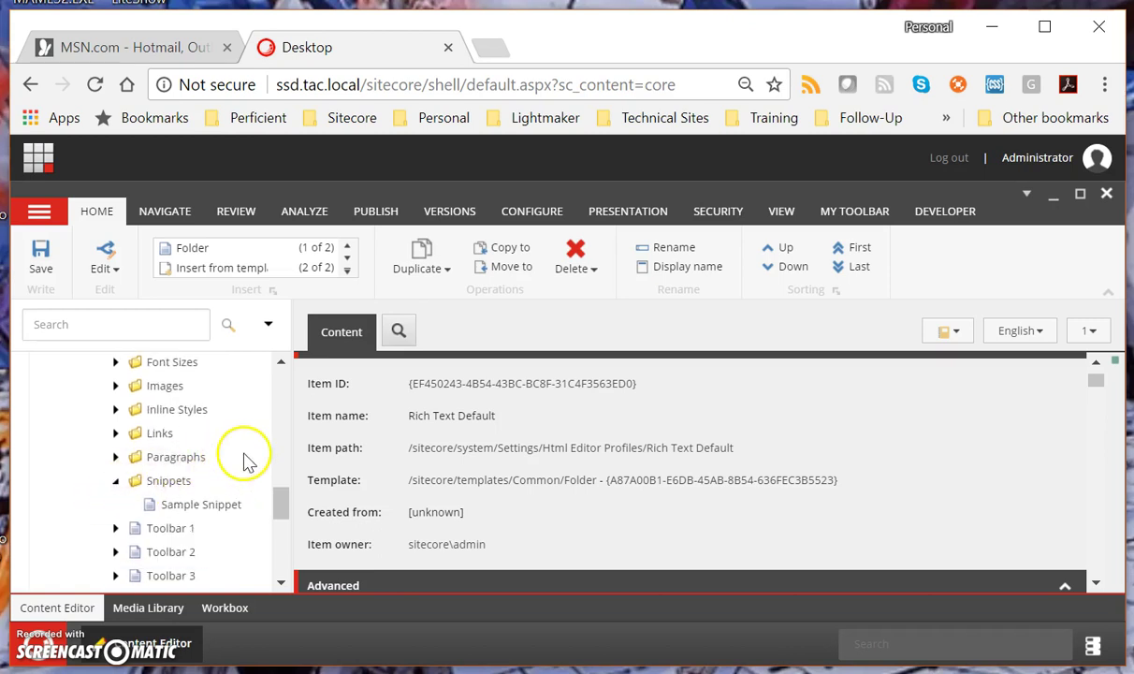
Open the Sample Snippet item under Rich Text Full and review its Header and Value fields.
click(225, 510)
scroll(717, 402, down, 5)
scroll(719, 449, down, 2)
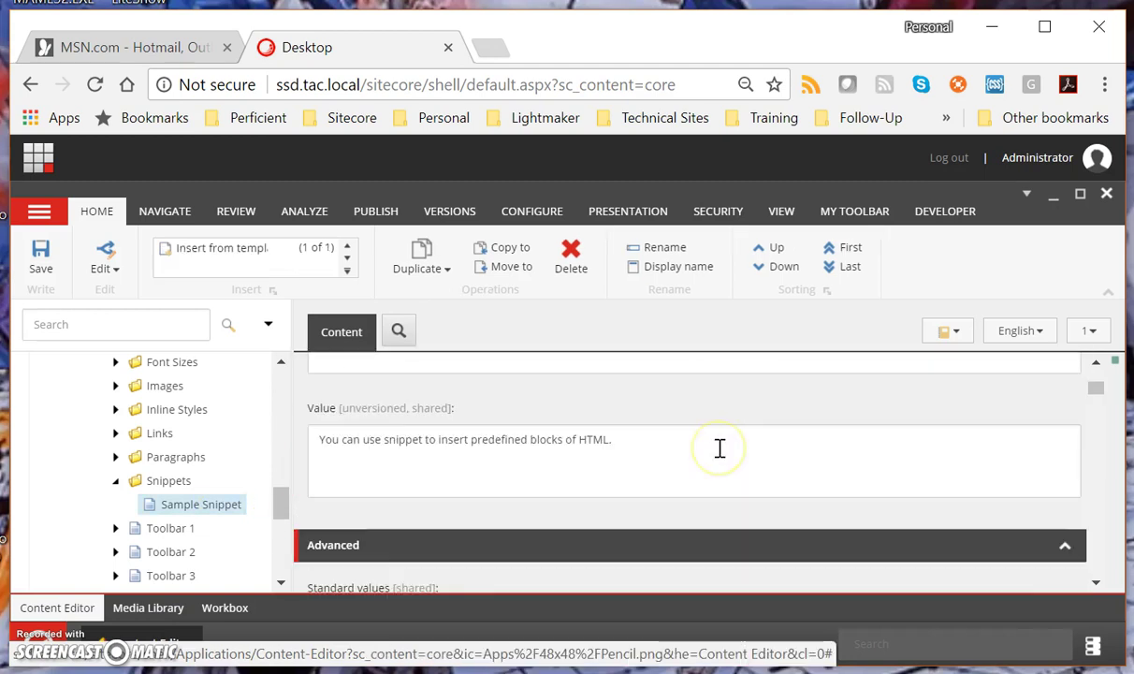
scroll(719, 448, up, 3)
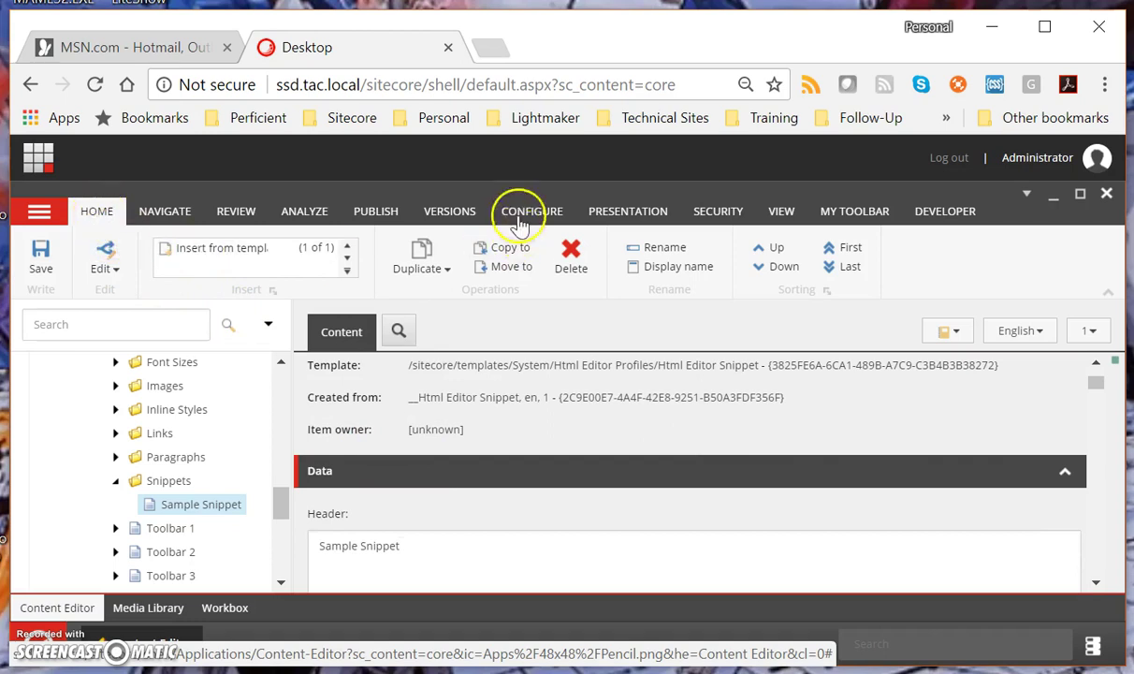
Copy the Sample Snippet item to /sitecore/system/Settings/Html Editor Profiles/Rich Text Default/Snippets.
click(502, 250)
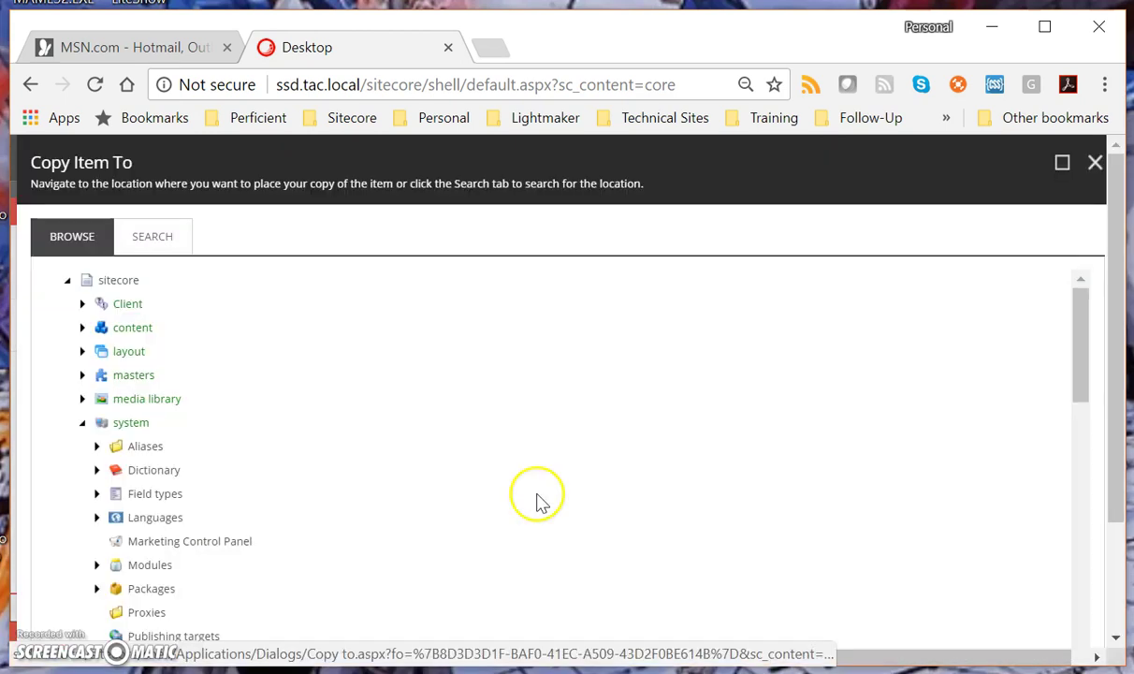
scroll(309, 484, down, 4)
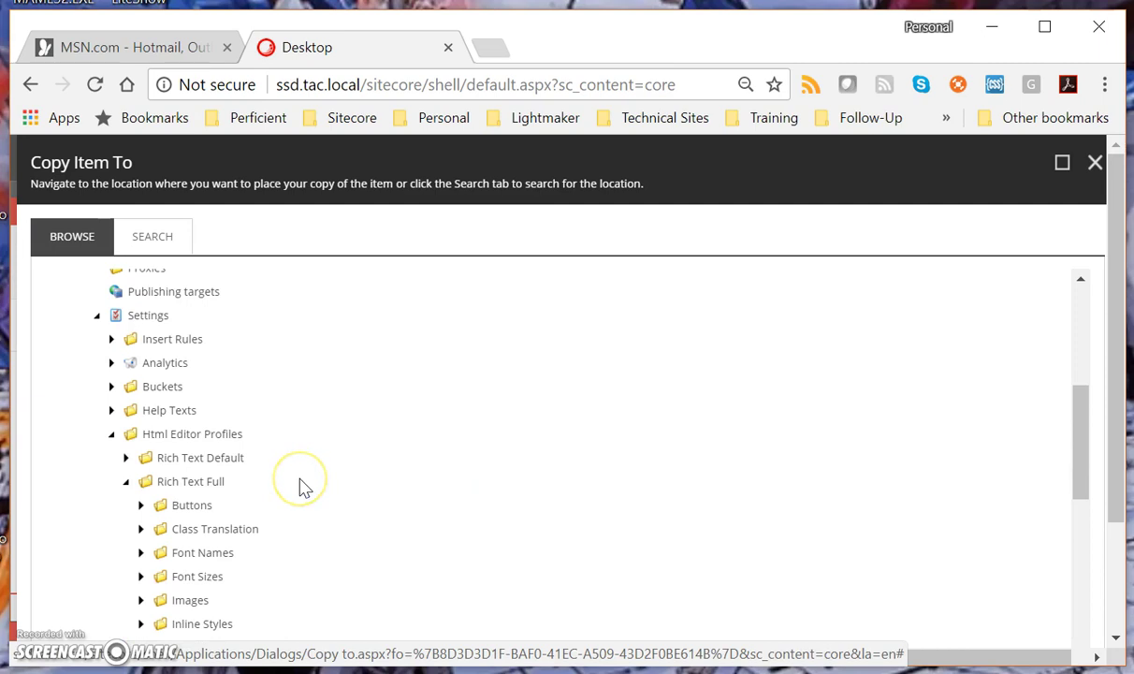
click(125, 458)
scroll(330, 477, down, 1)
click(191, 485)
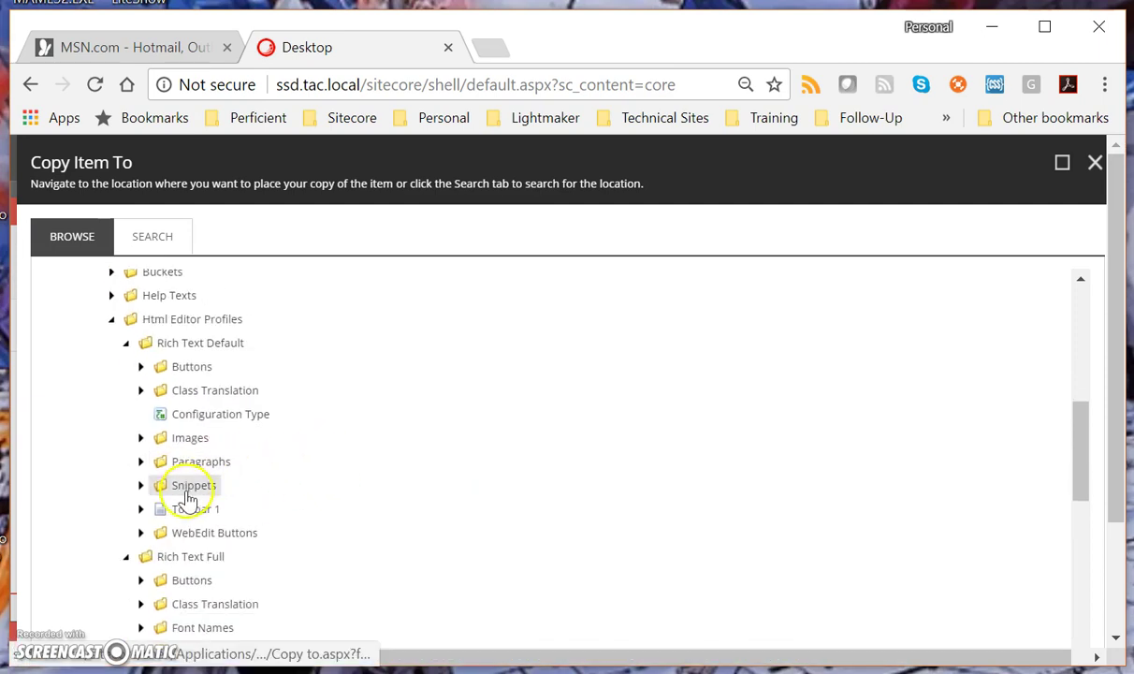
scroll(658, 506, down, 1)
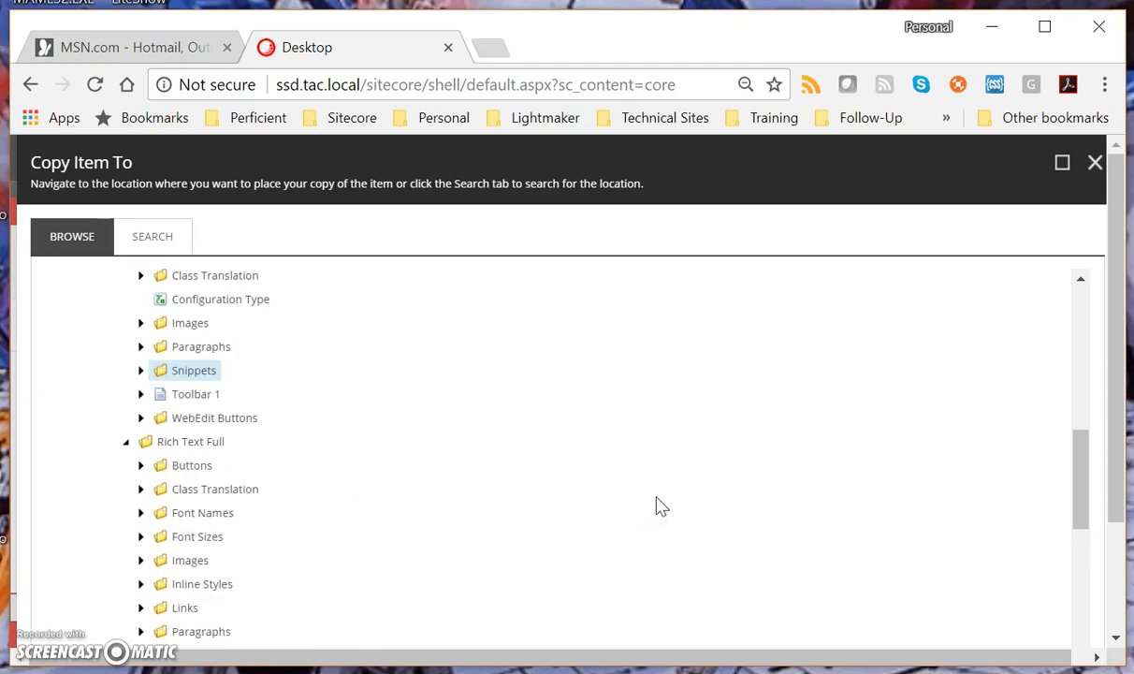
scroll(1030, 496, down, 1)
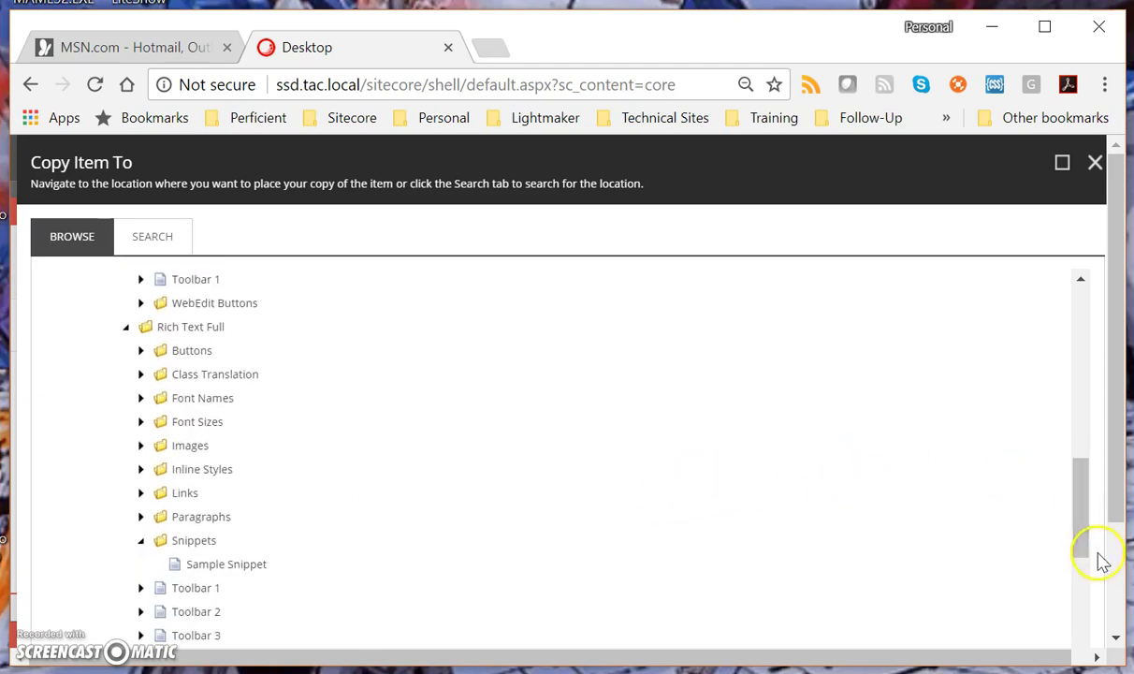
scroll(1114, 512, down, 2)
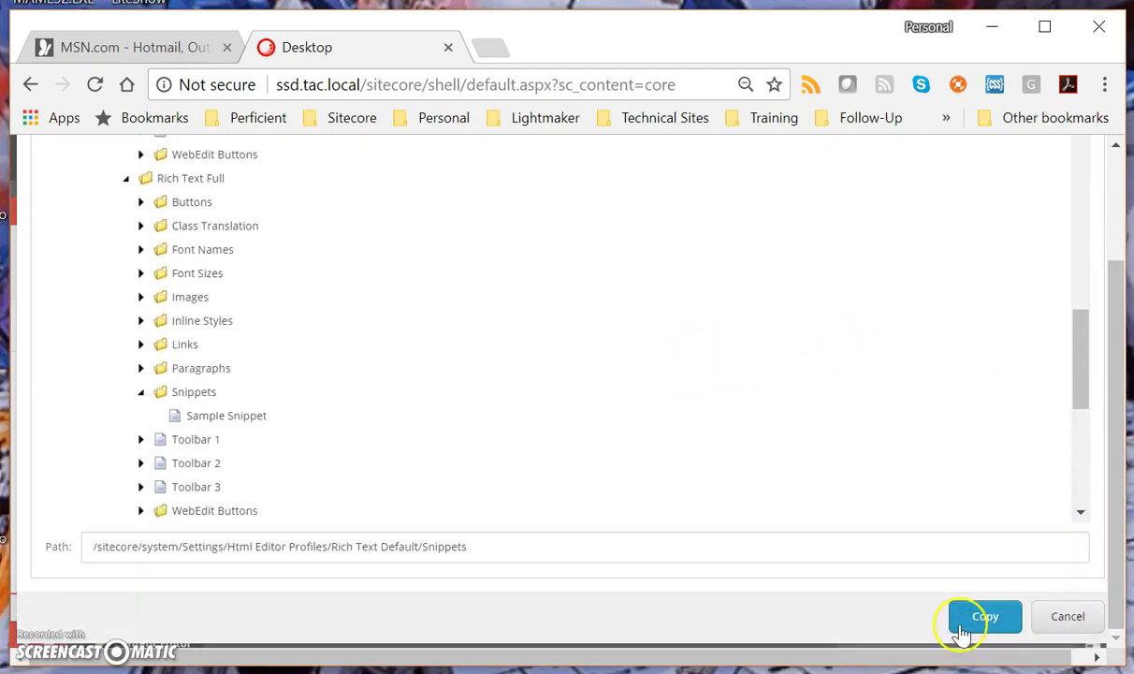
click(985, 620)
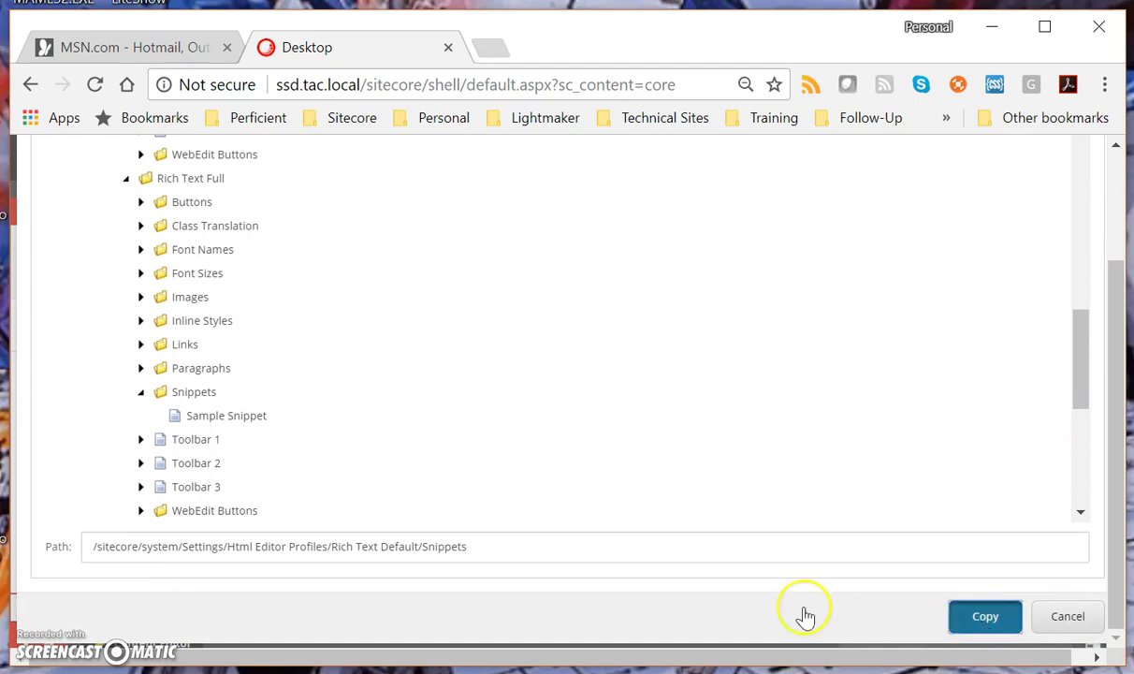
scroll(214, 505, up, 2)
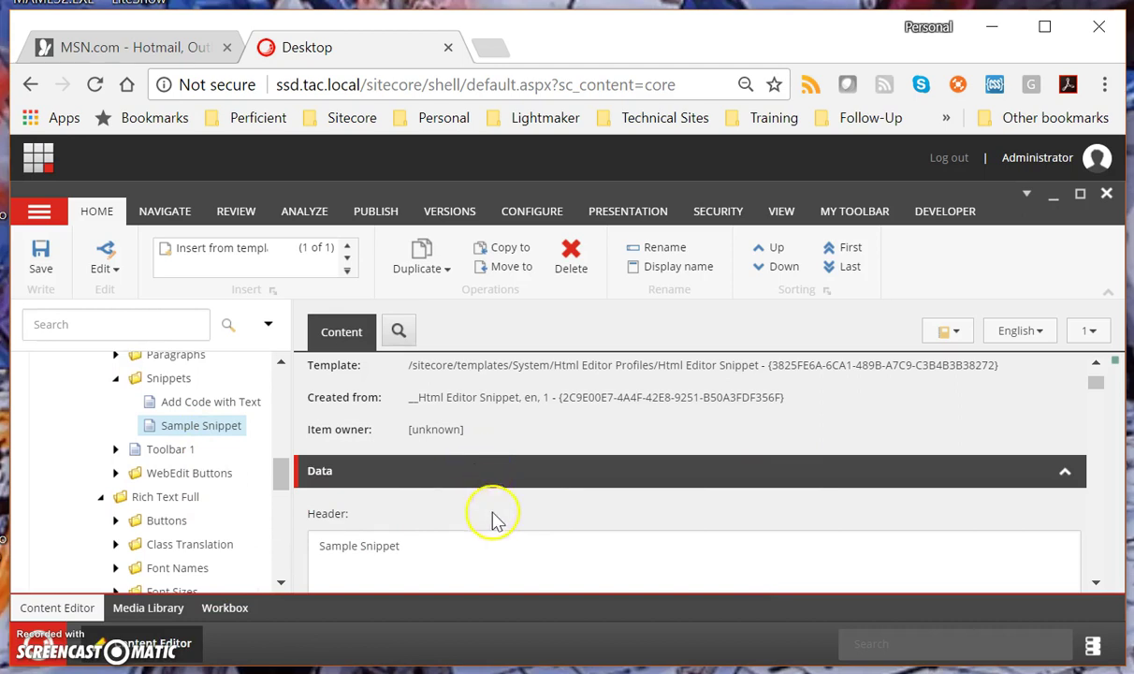
Replace the copied snippet's Header text with "Hello Snippet".
scroll(496, 523, down, 1)
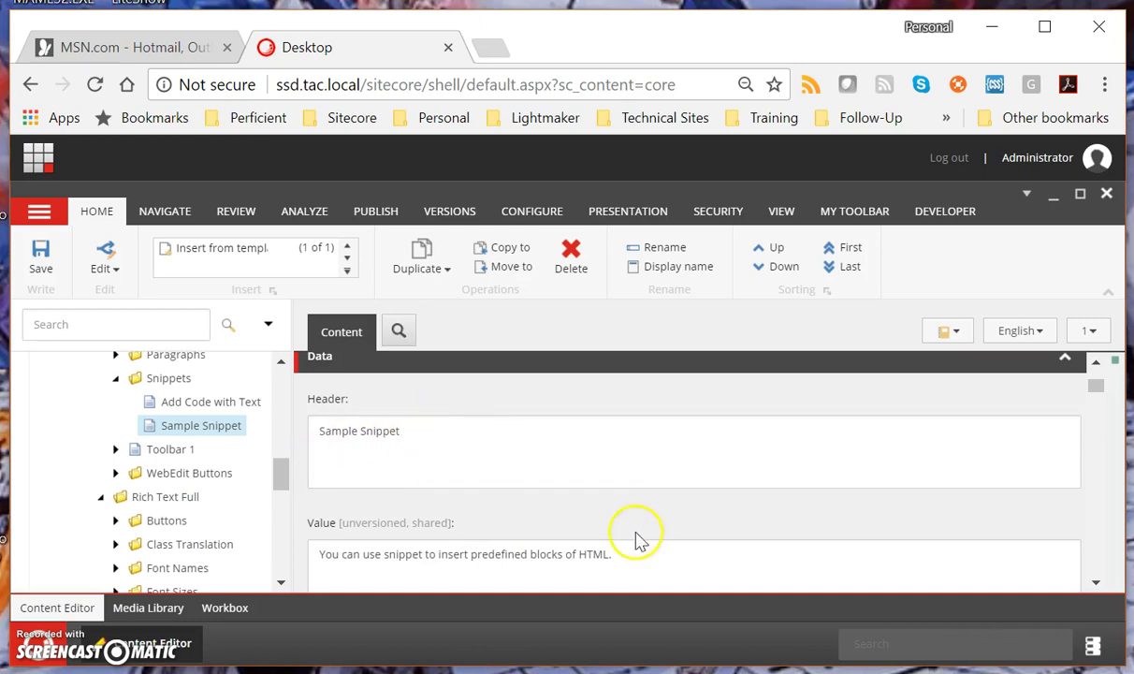
drag(640, 547, 367, 598)
scroll(362, 485, down, 5)
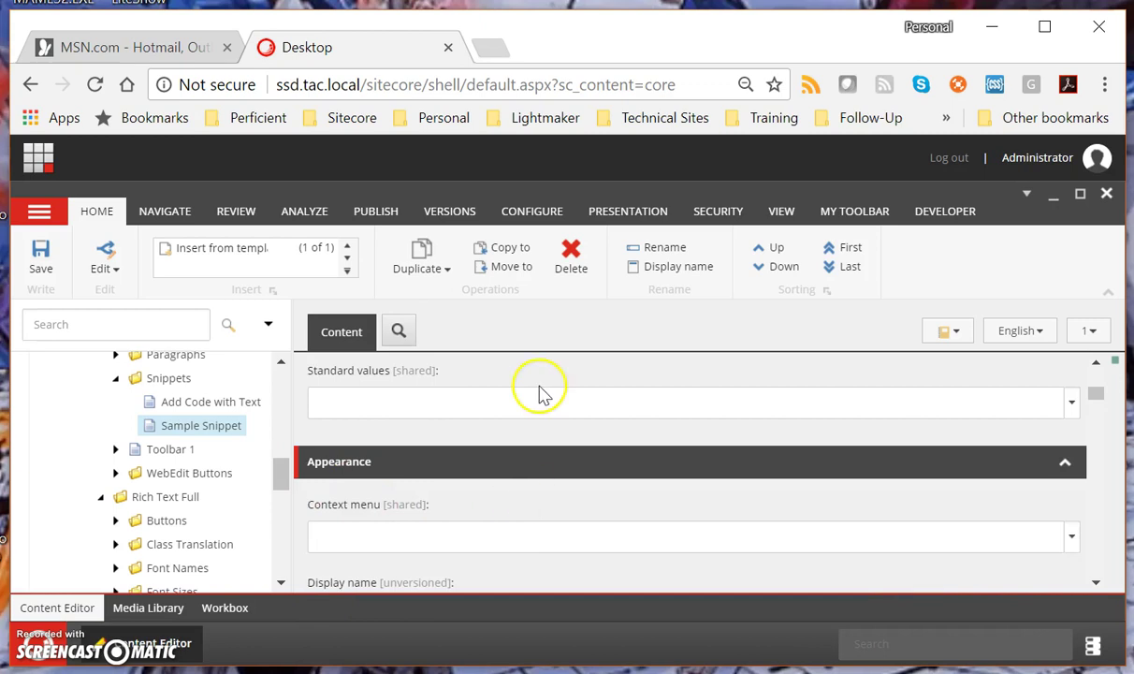
scroll(539, 394, up, 5)
click(447, 453)
drag(448, 453, 314, 458)
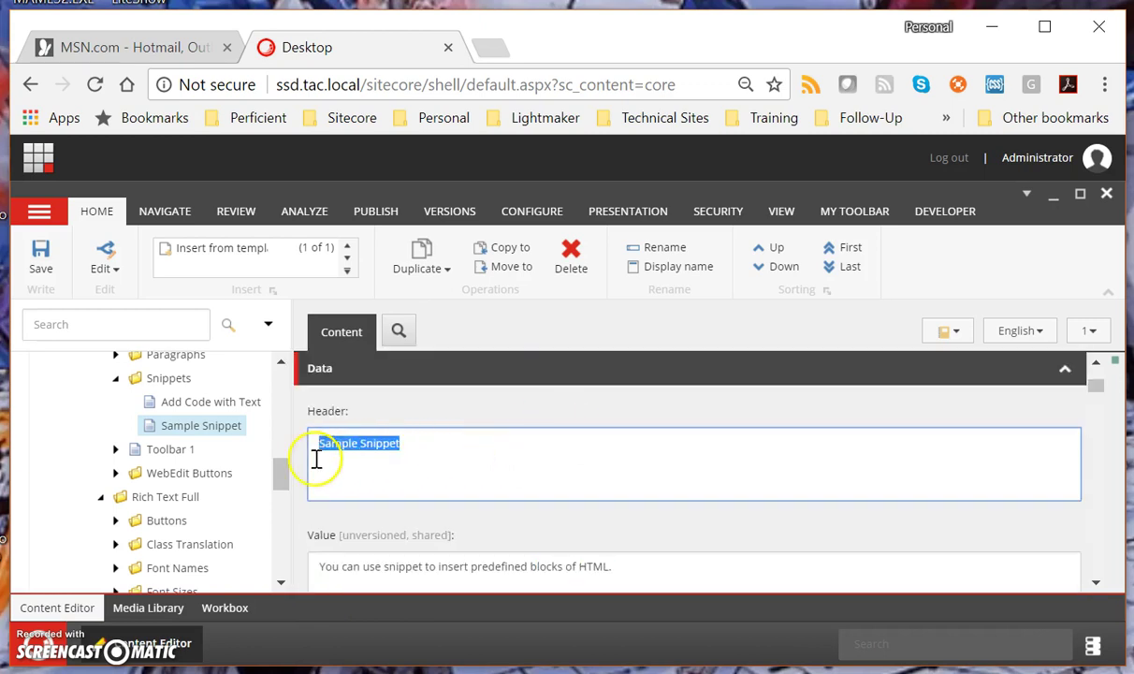
text(Hello Snippet)
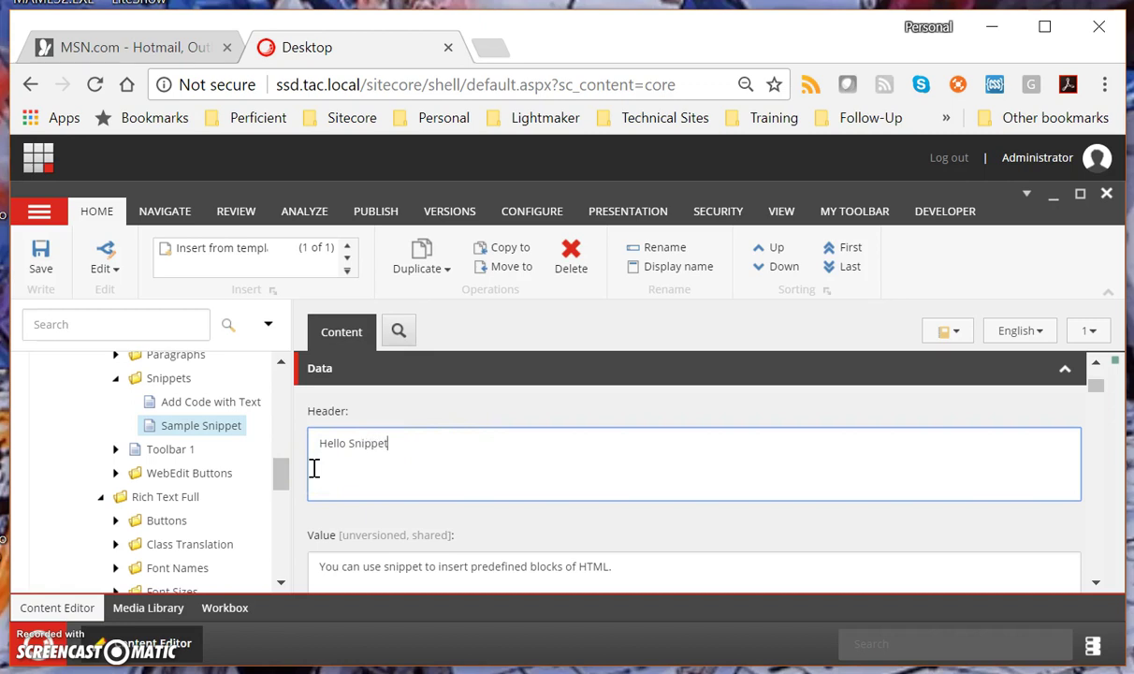
Set the snippet's Value to "<h1>Hello !!</h1>" and save the item.
drag(611, 565, 319, 512)
text(<h1>Hello !!</h1>)
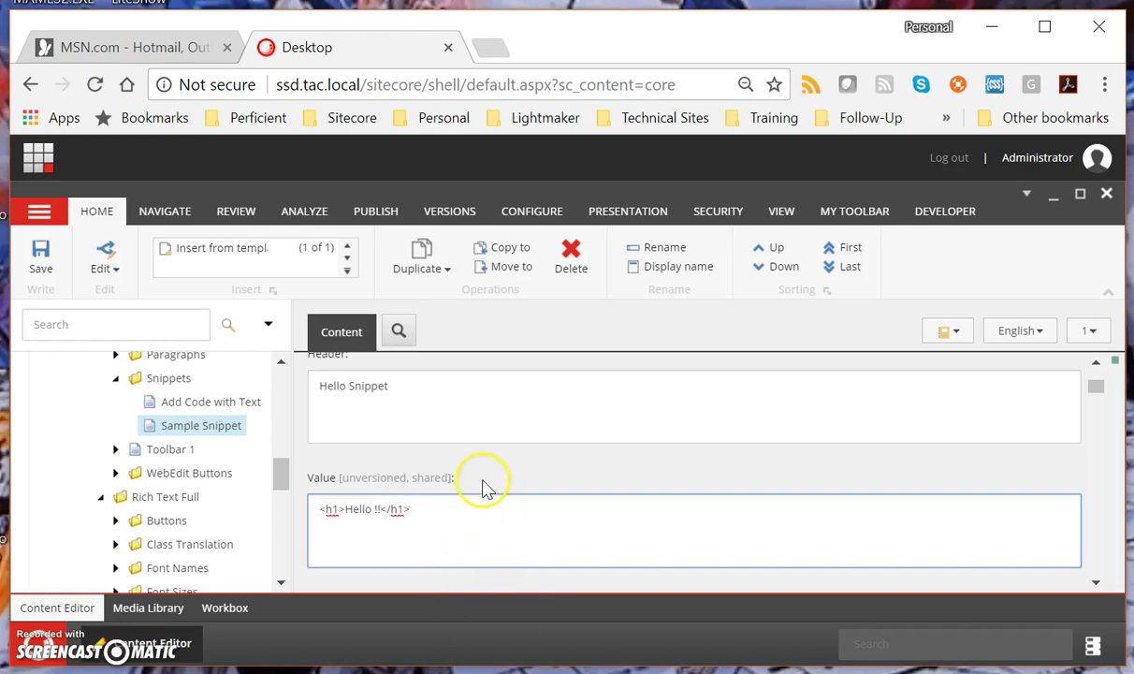
click(39, 260)
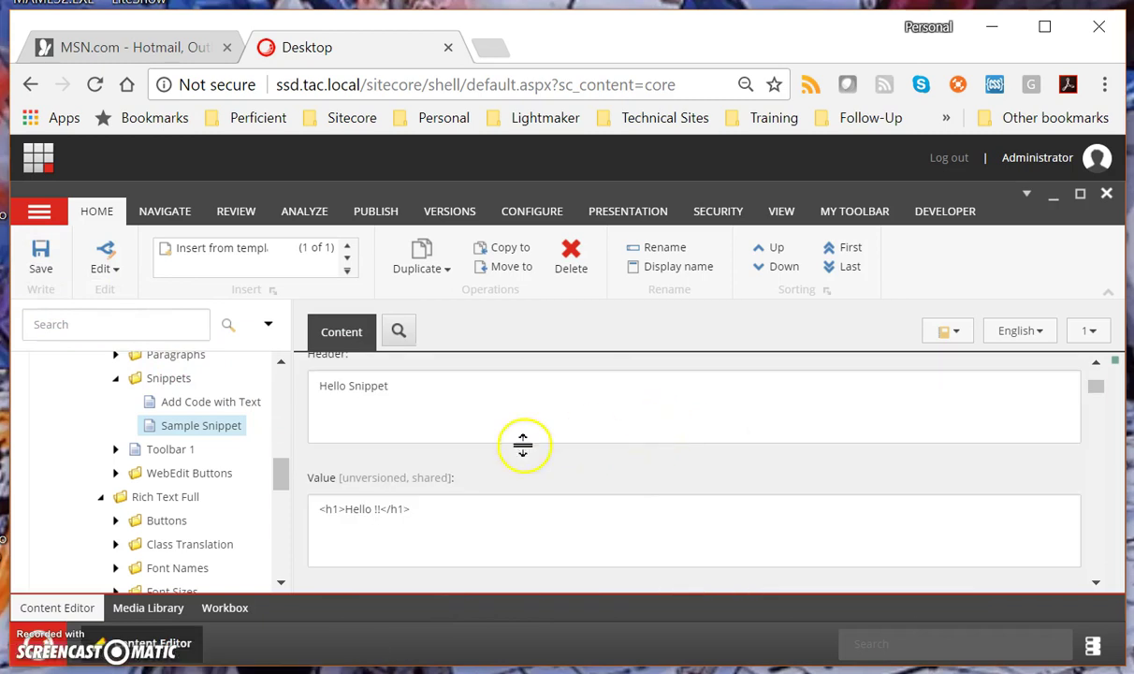
Rename the copied Sample Snippet item under Rich Text Default to "Hello Snippet".
scroll(446, 466, up, 1)
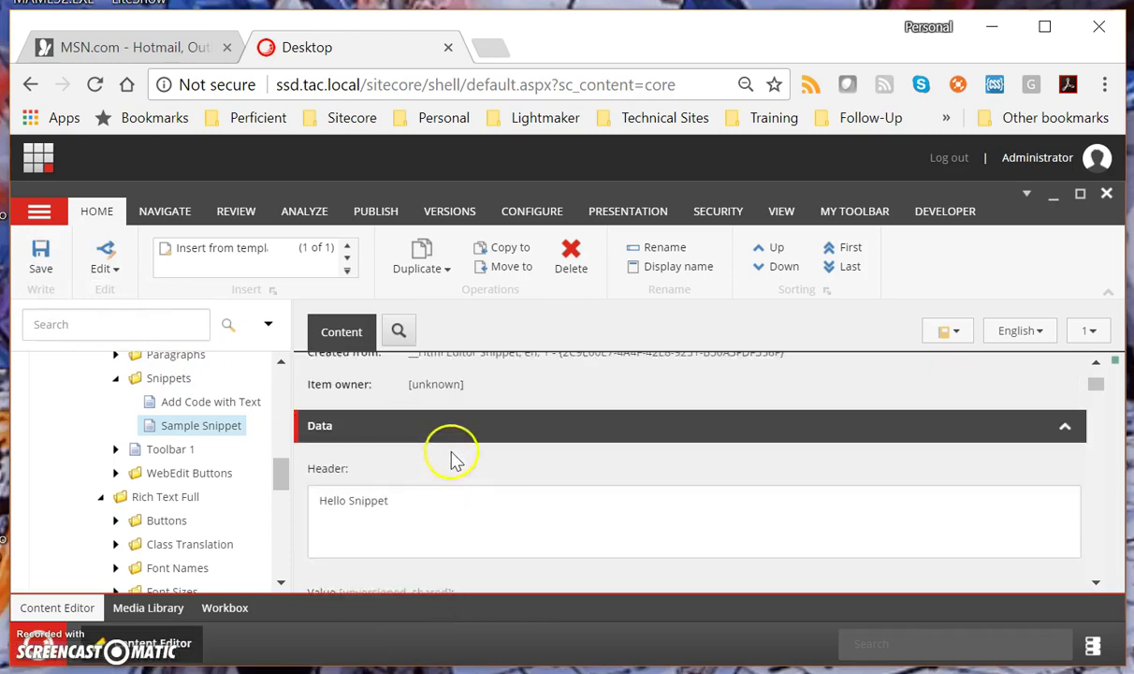
right_click(190, 439)
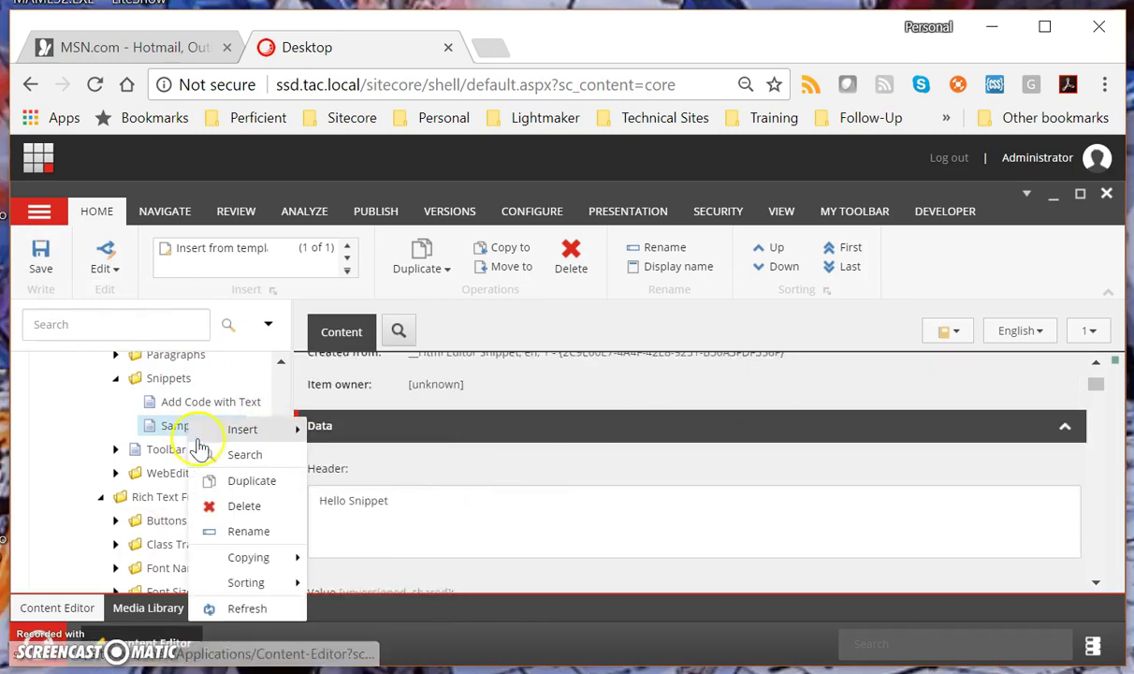
click(248, 532)
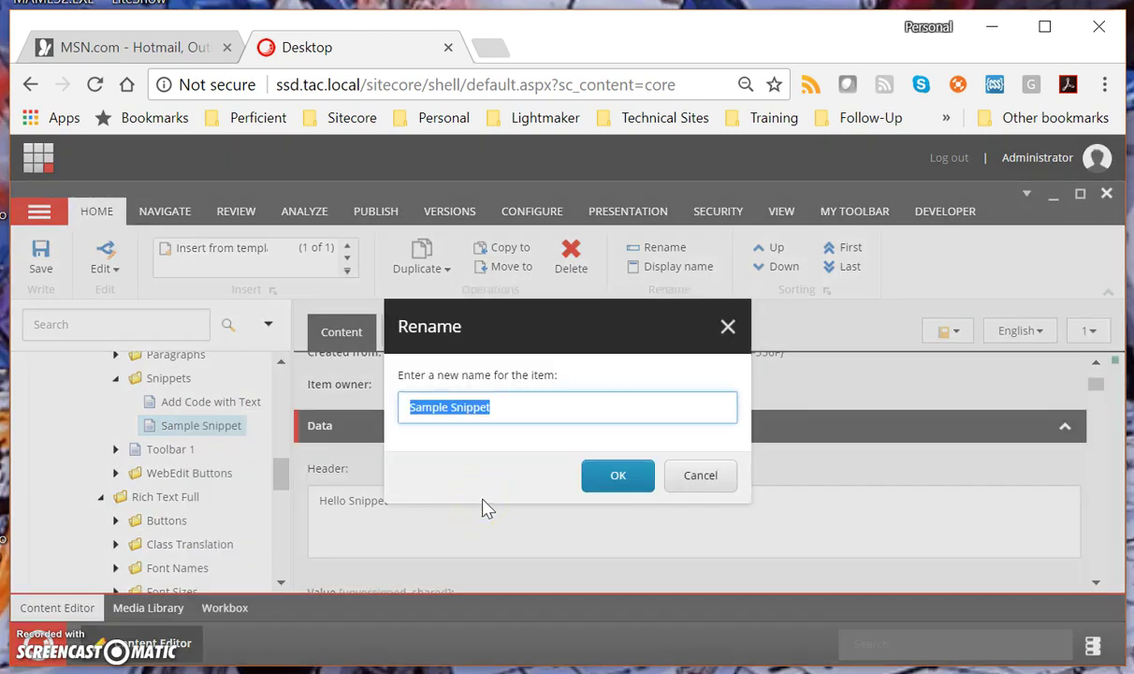
text(Hello Snippet)
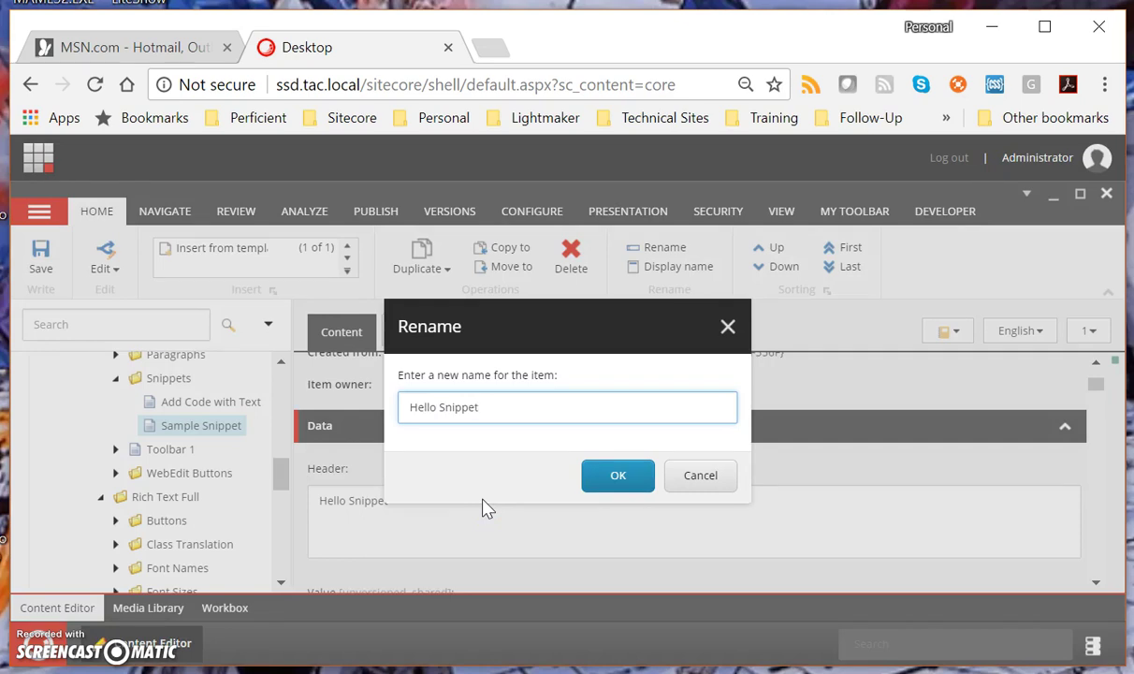
click(637, 475)
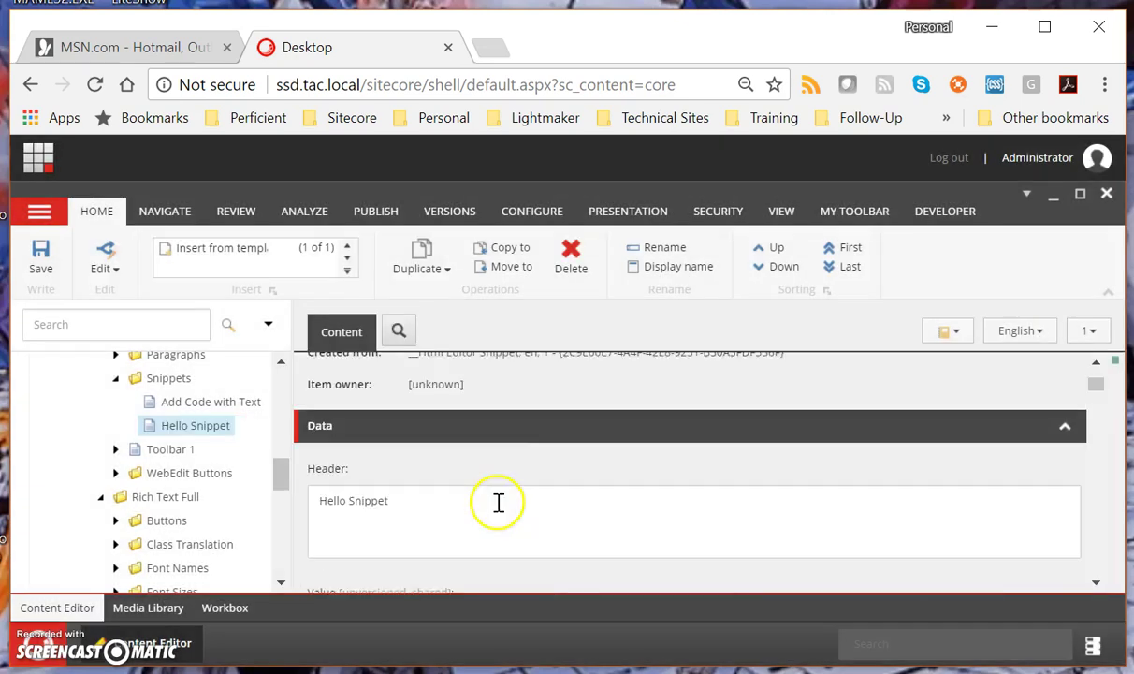
scroll(520, 478, down, 1)
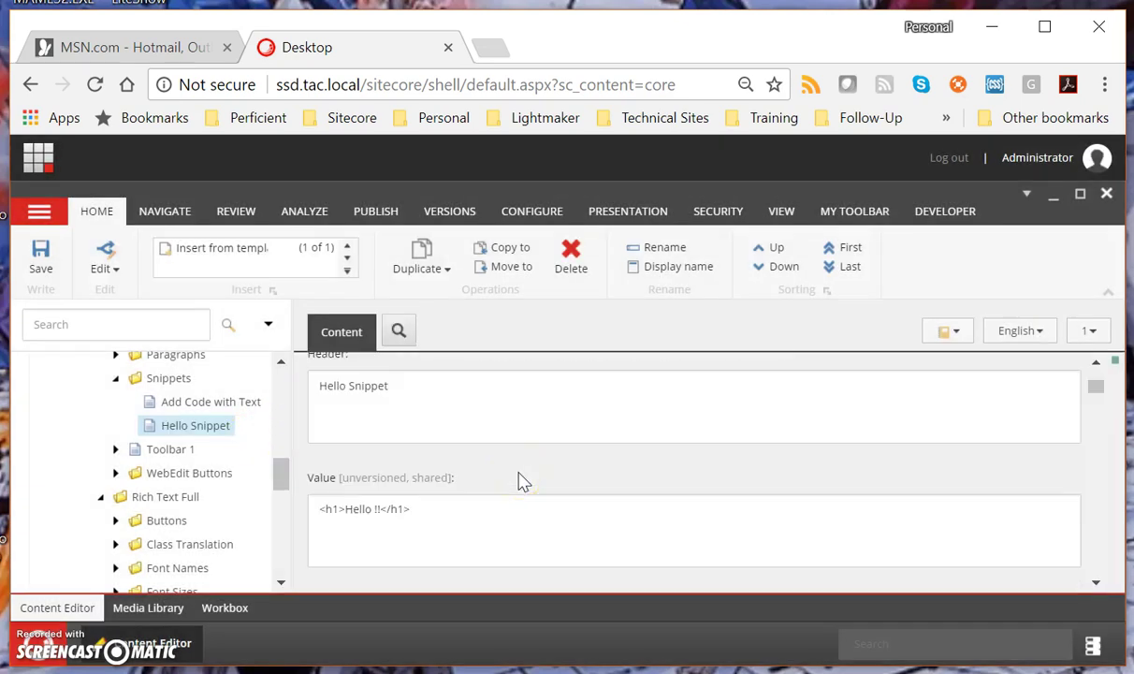
scroll(522, 480, up, 1)
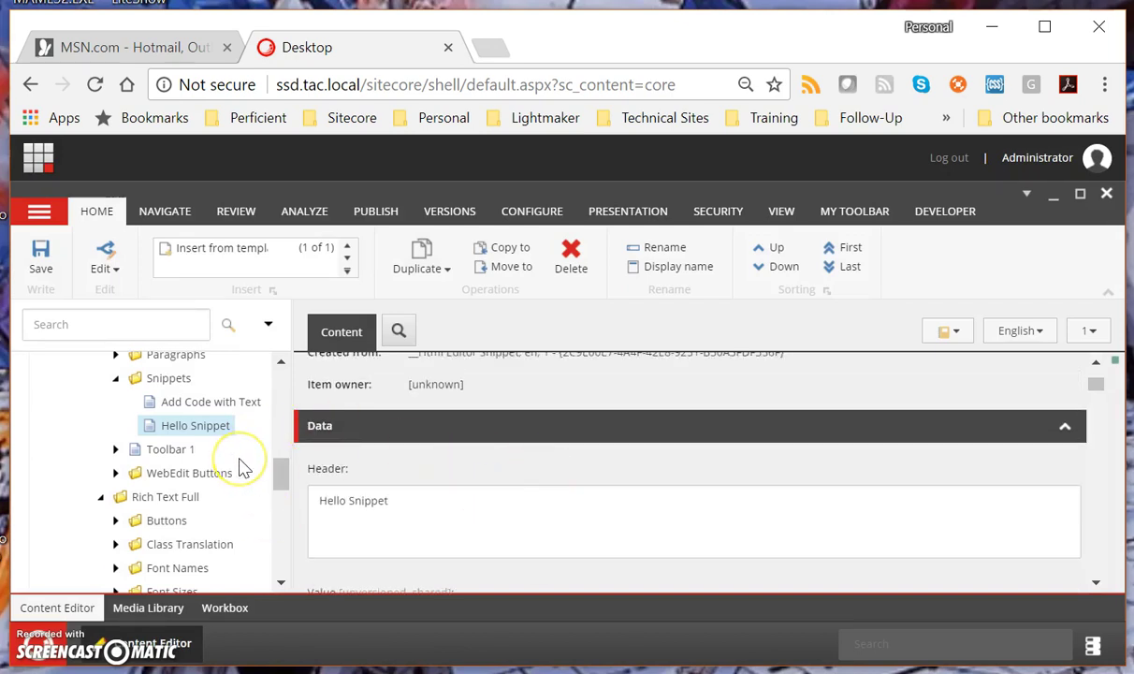
scroll(239, 463, up, 1)
scroll(239, 465, down, 2)
scroll(240, 466, down, 2)
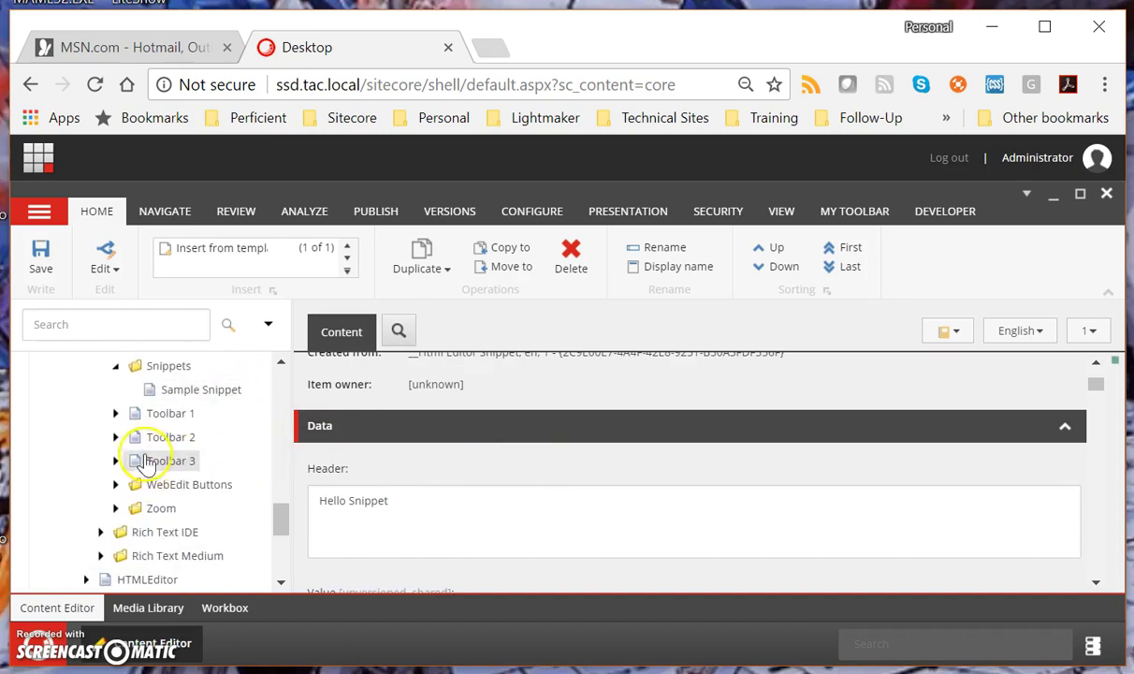
Open the Insert Snippet item under Toolbar 1 of the Rich Text Full profile.
click(115, 413)
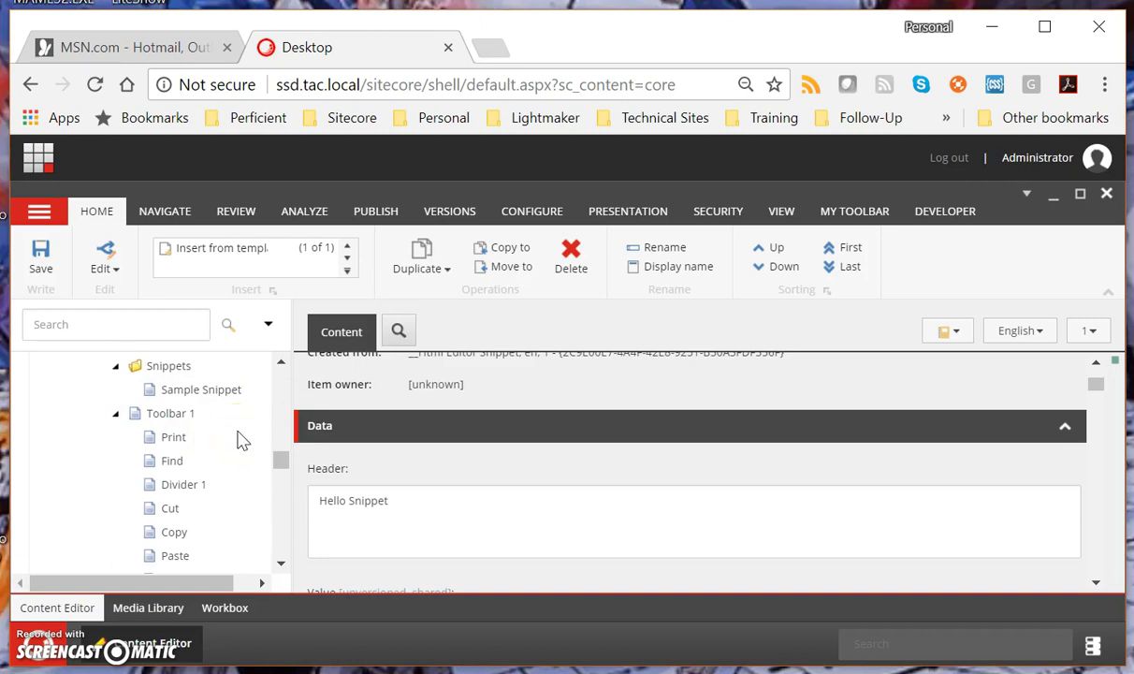
scroll(239, 440, down, 2)
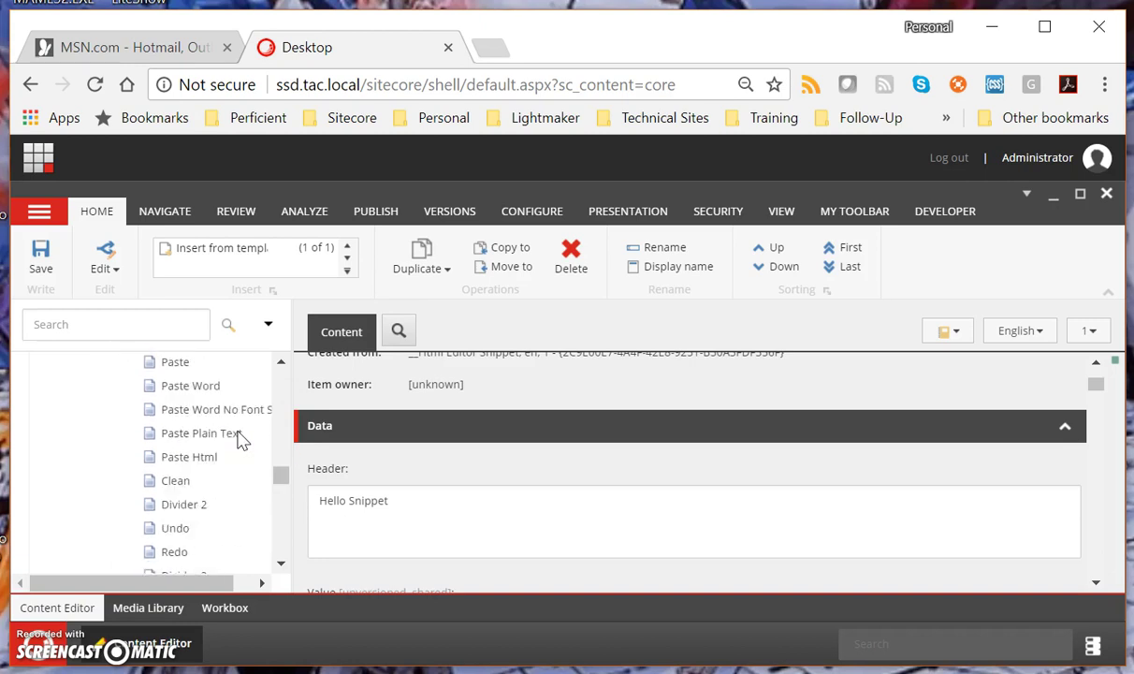
scroll(240, 440, down, 3)
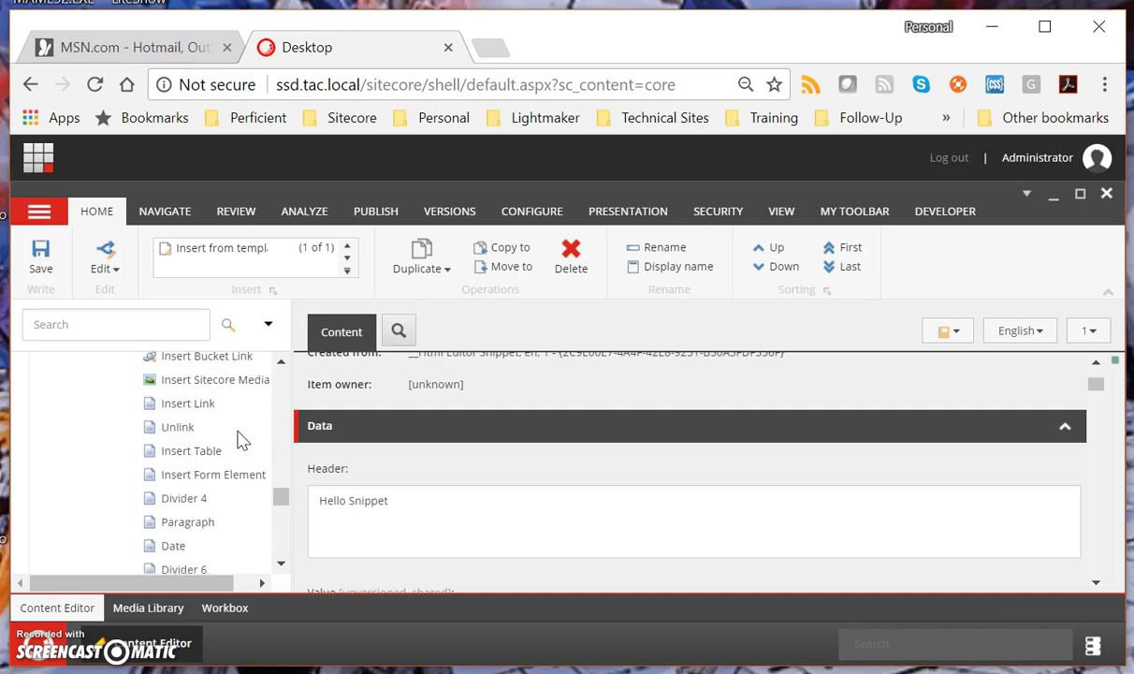
scroll(240, 440, down, 3)
scroll(240, 440, up, 3)
scroll(240, 439, down, 3)
click(220, 421)
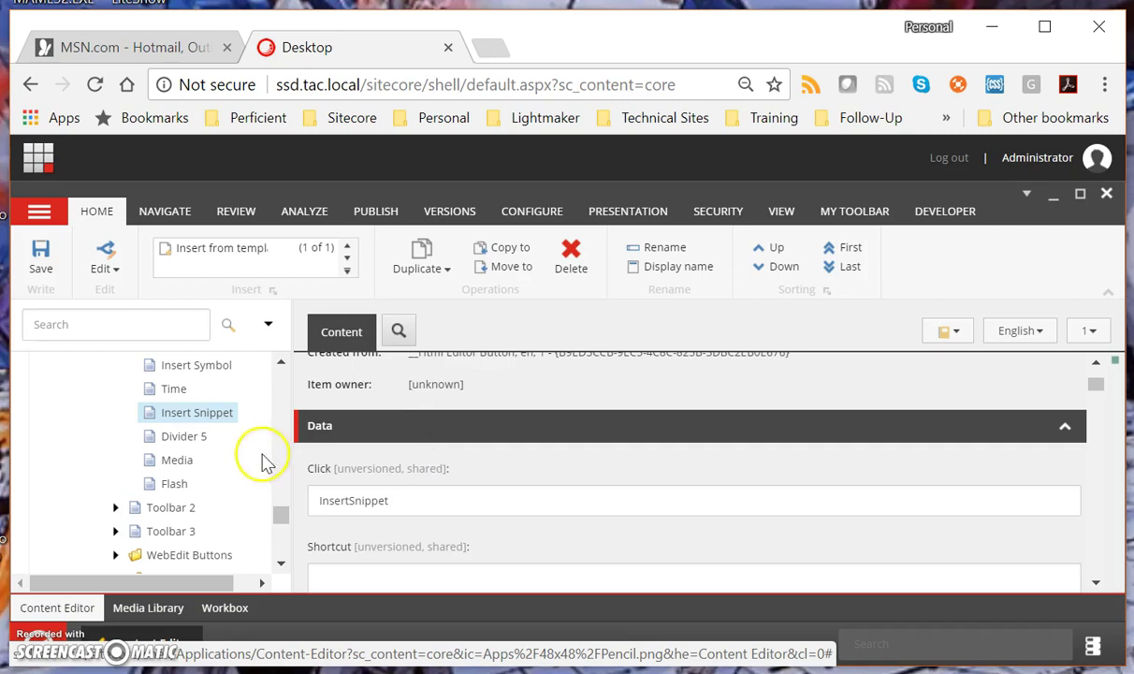
click(513, 248)
scroll(316, 485, down, 4)
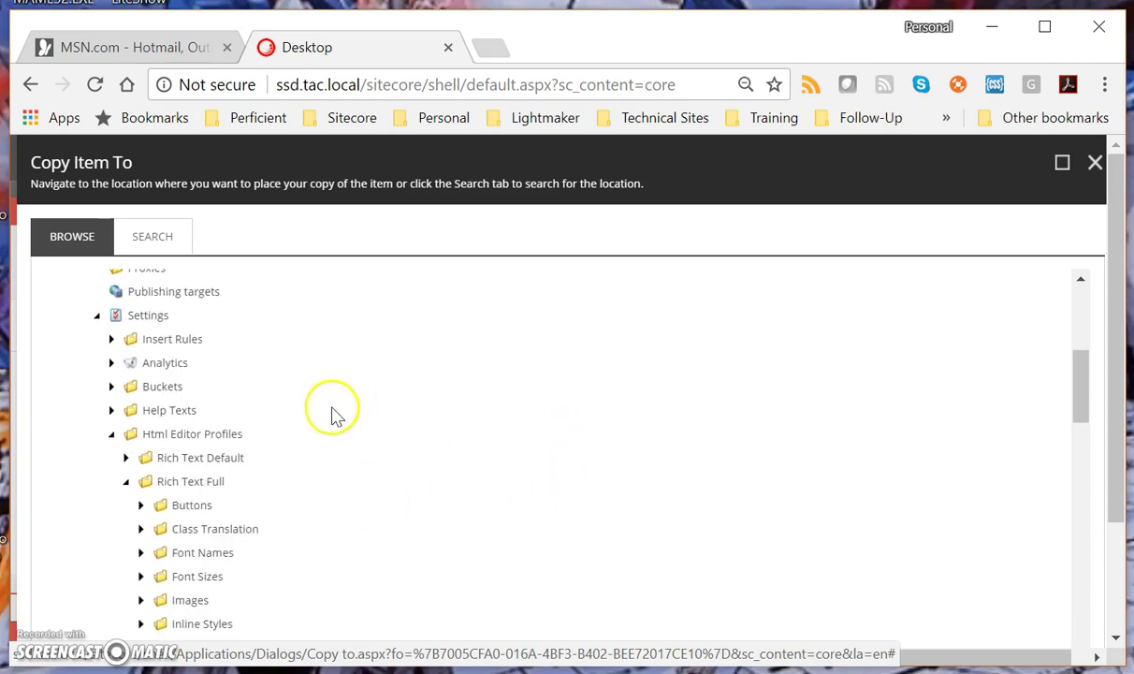
click(126, 457)
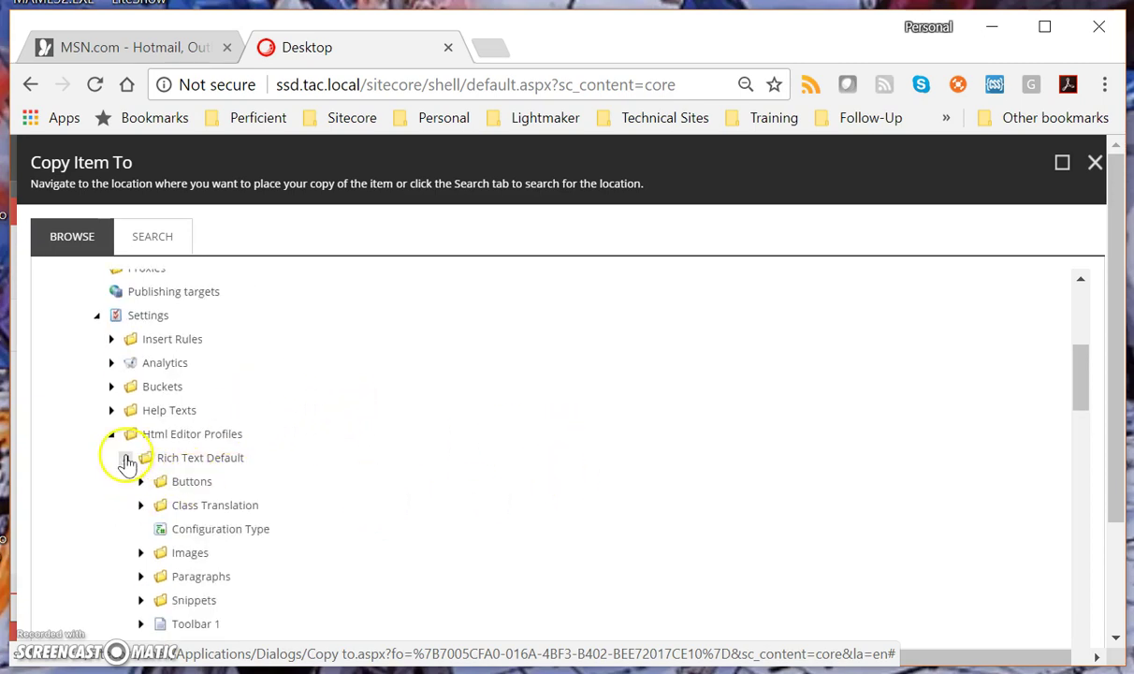
scroll(321, 438, down, 2)
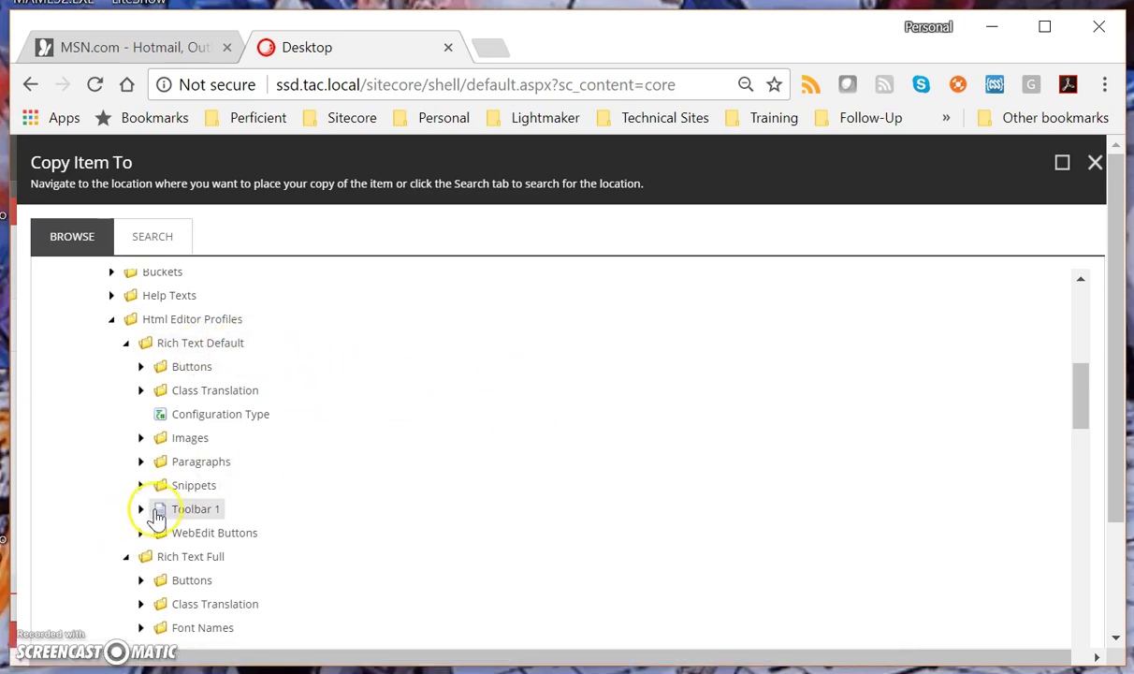
click(140, 509)
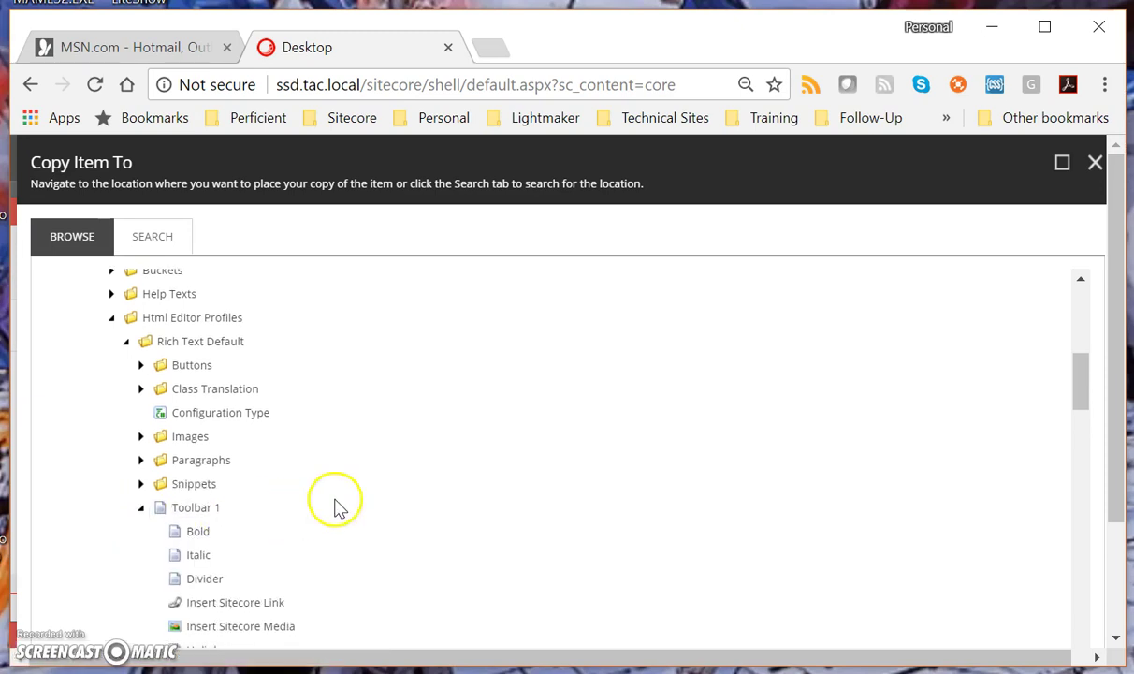
scroll(334, 503, down, 1)
click(210, 397)
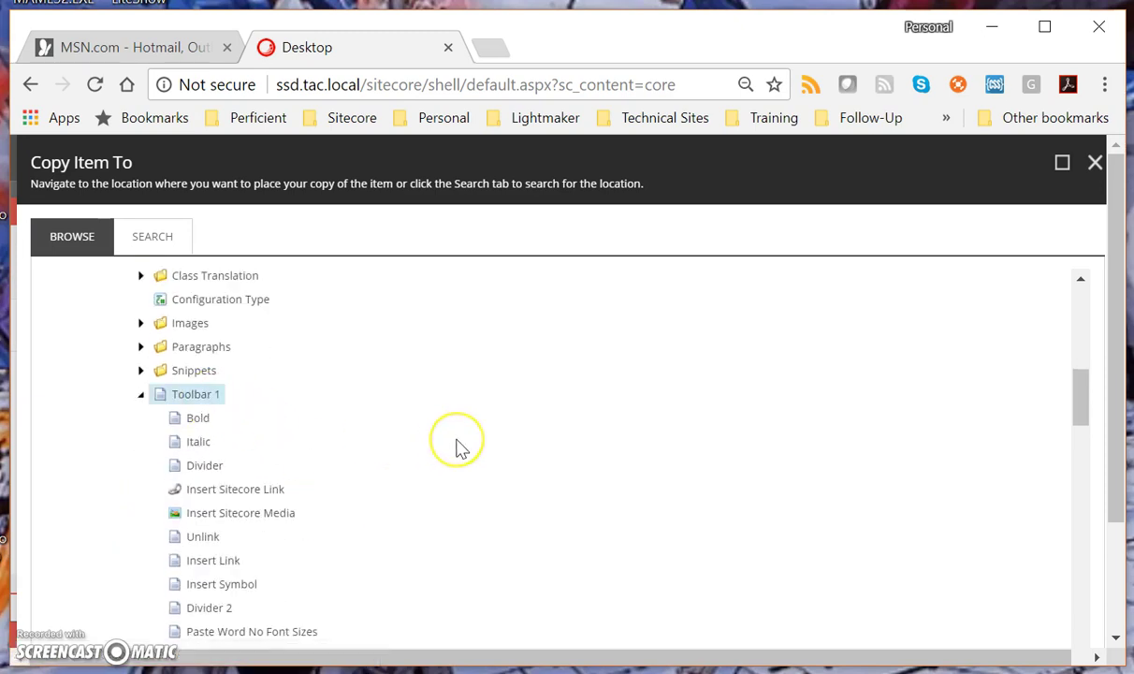
scroll(458, 447, down, 1)
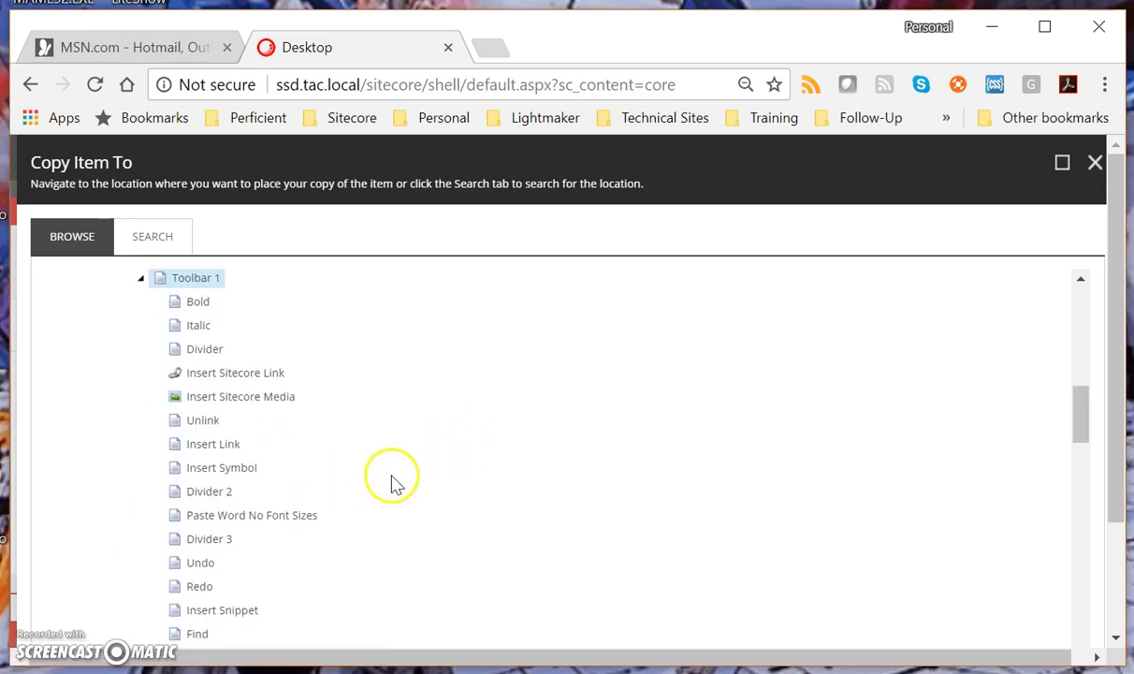
scroll(369, 458, down, 1)
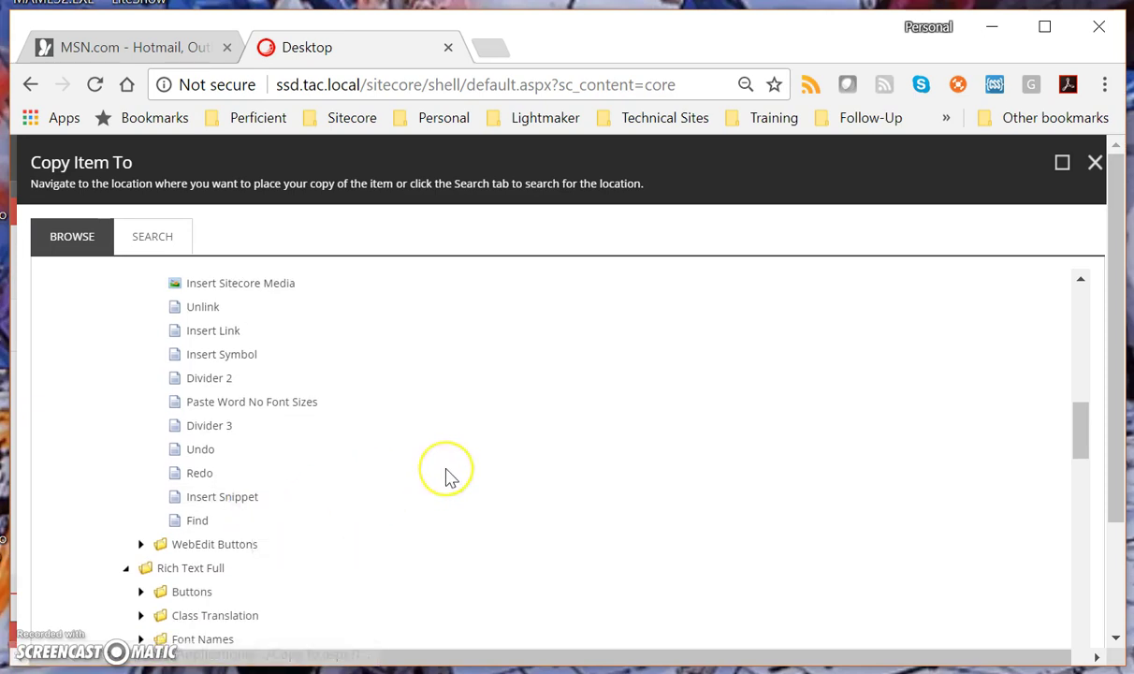
scroll(447, 475, up, 2)
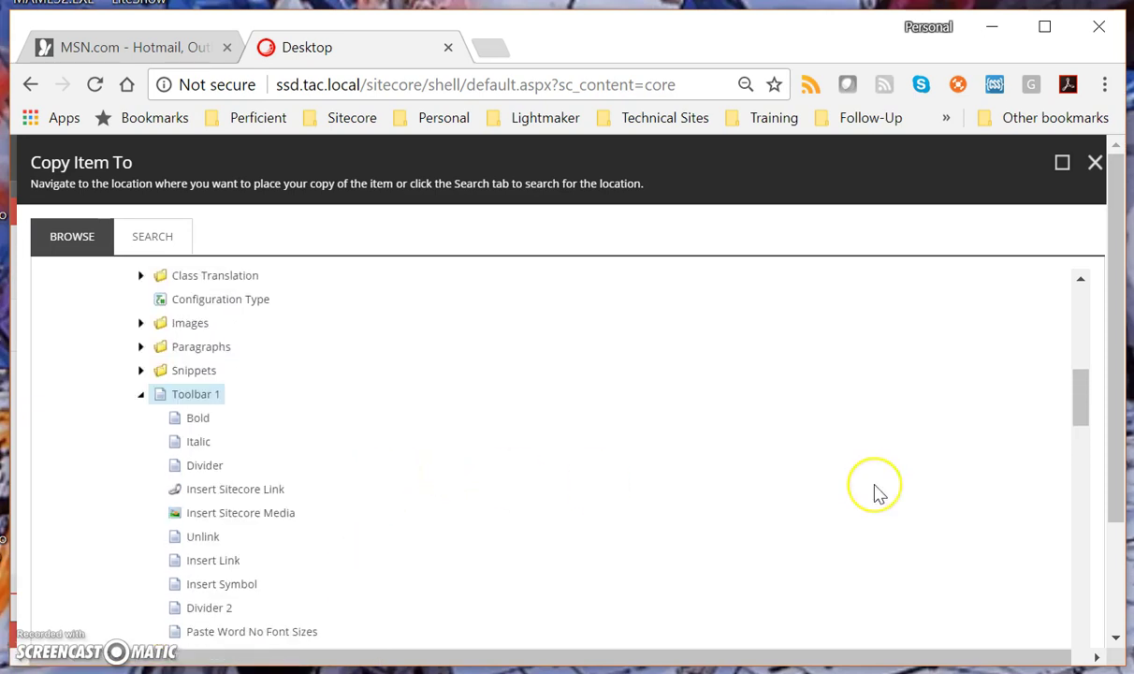
scroll(884, 494, down, 4)
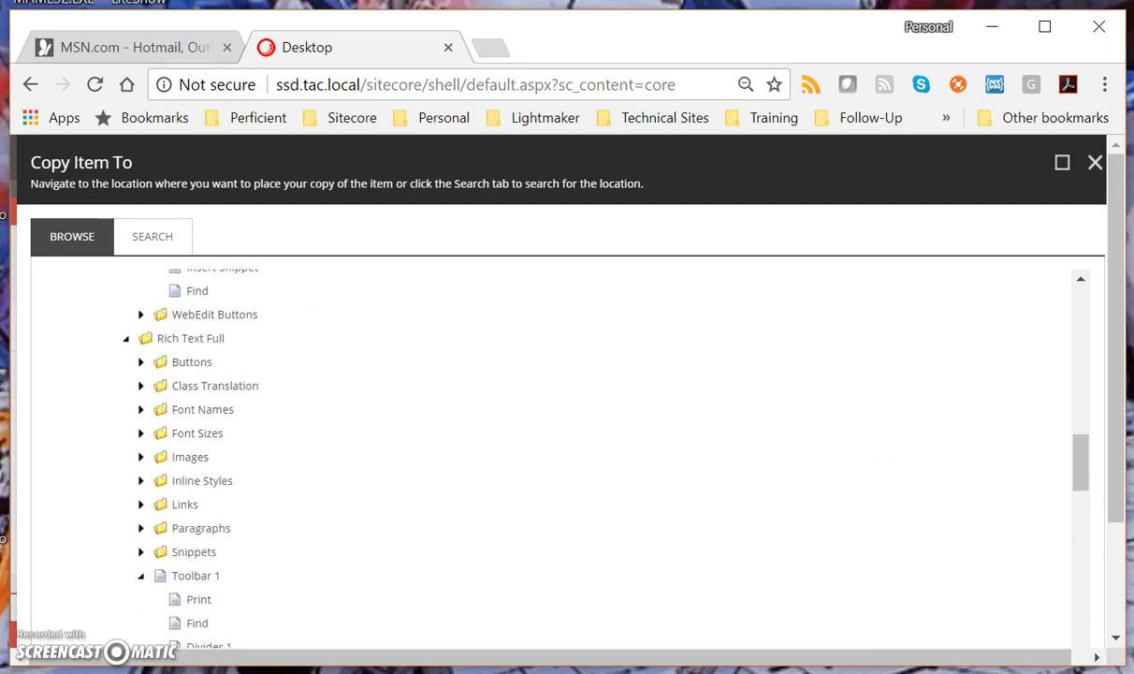
scroll(1123, 581, down, 3)
click(1066, 615)
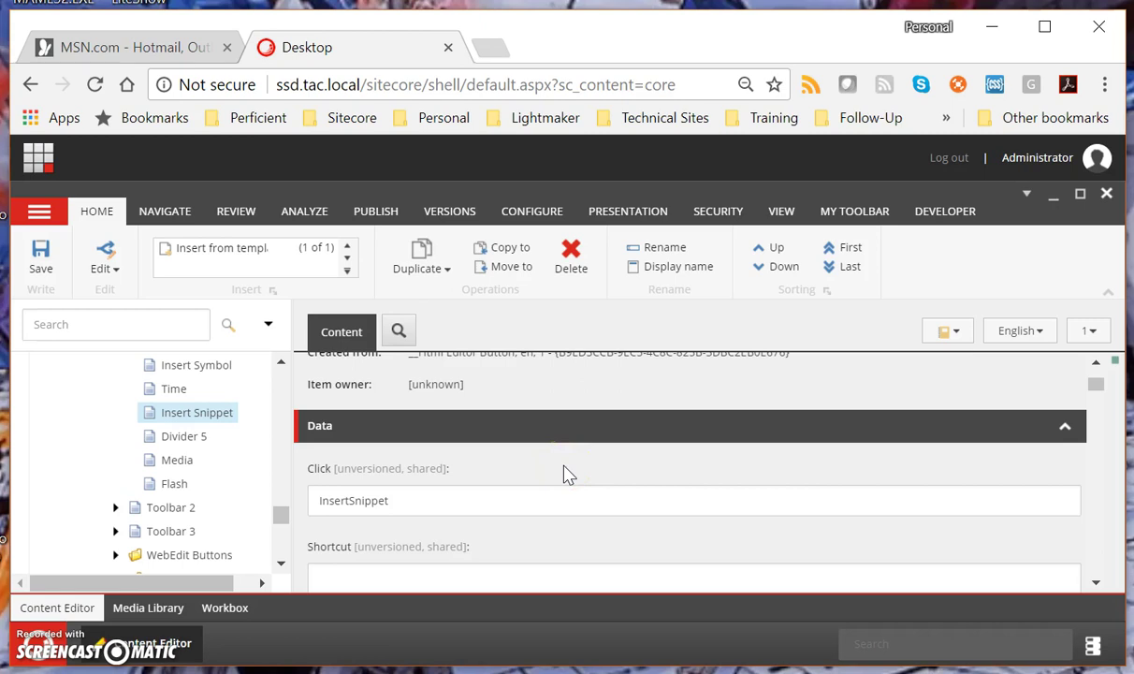
Switch from the core to the master database and open the Content Editor.
click(1093, 646)
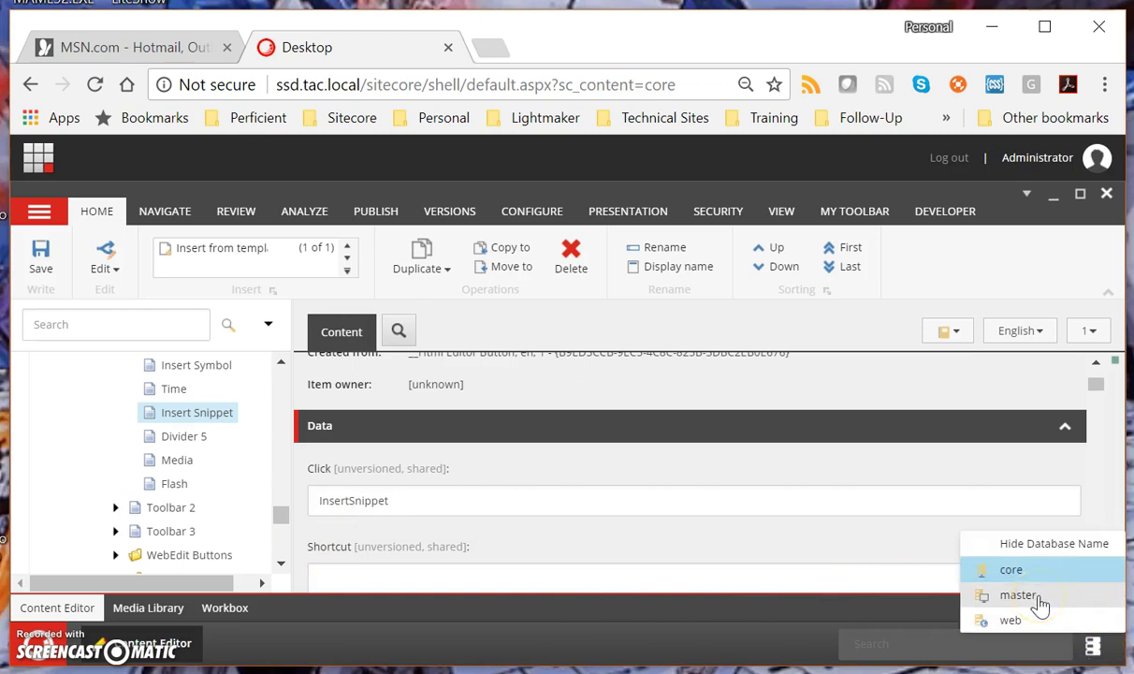
click(1038, 599)
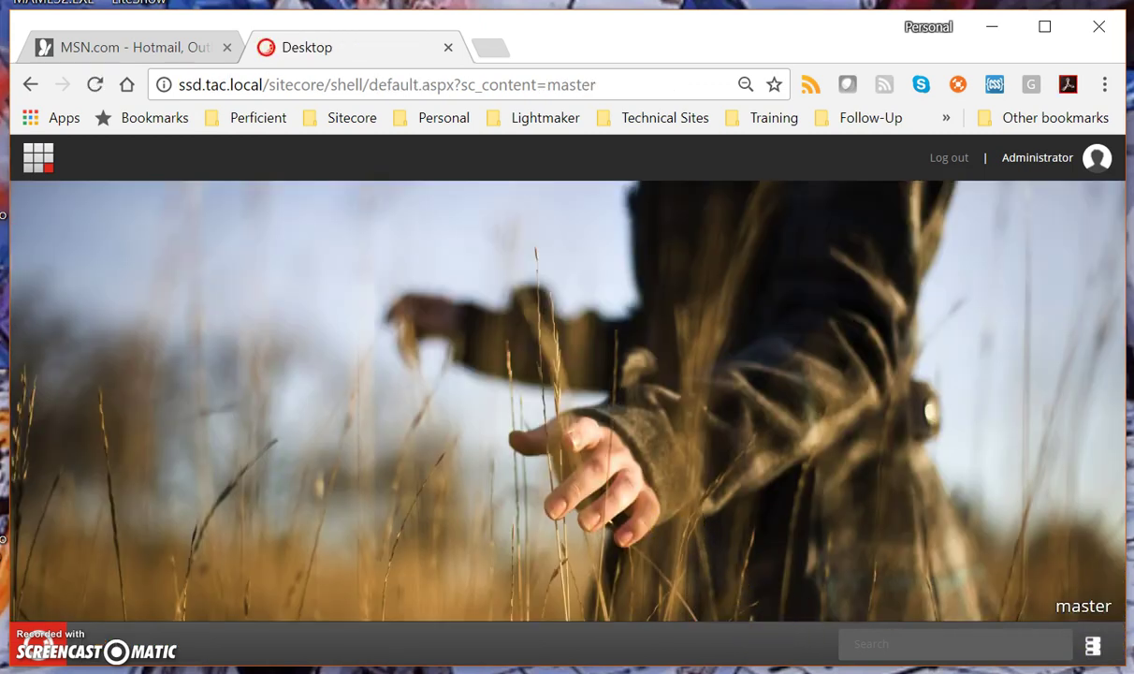
click(26, 644)
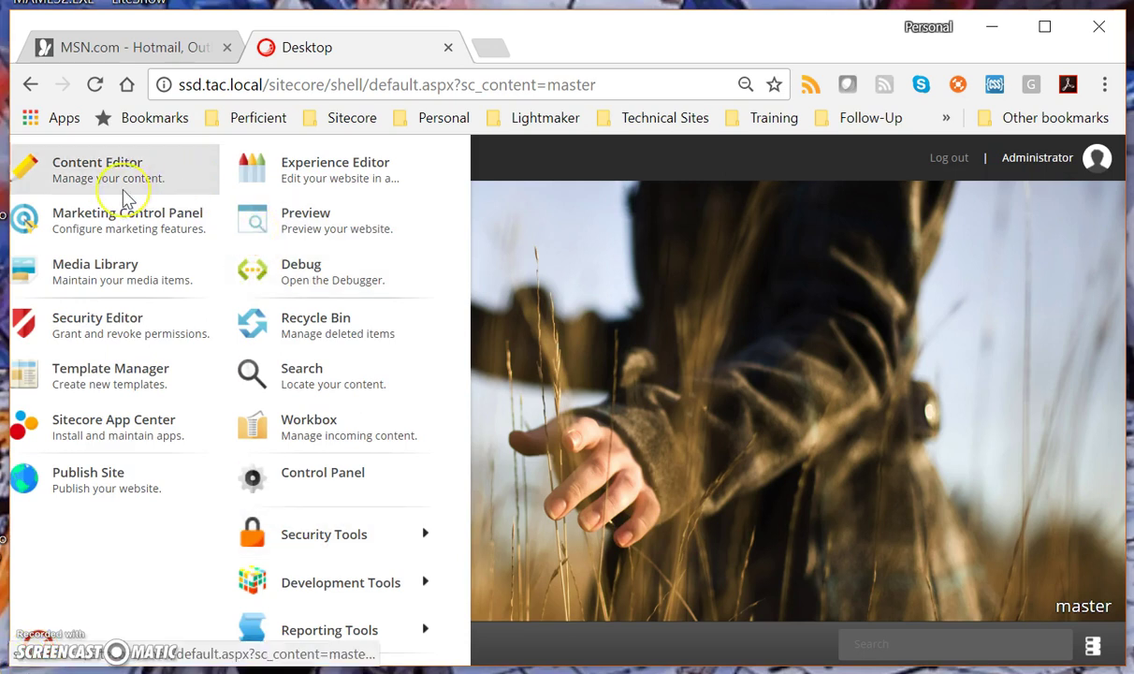
click(126, 200)
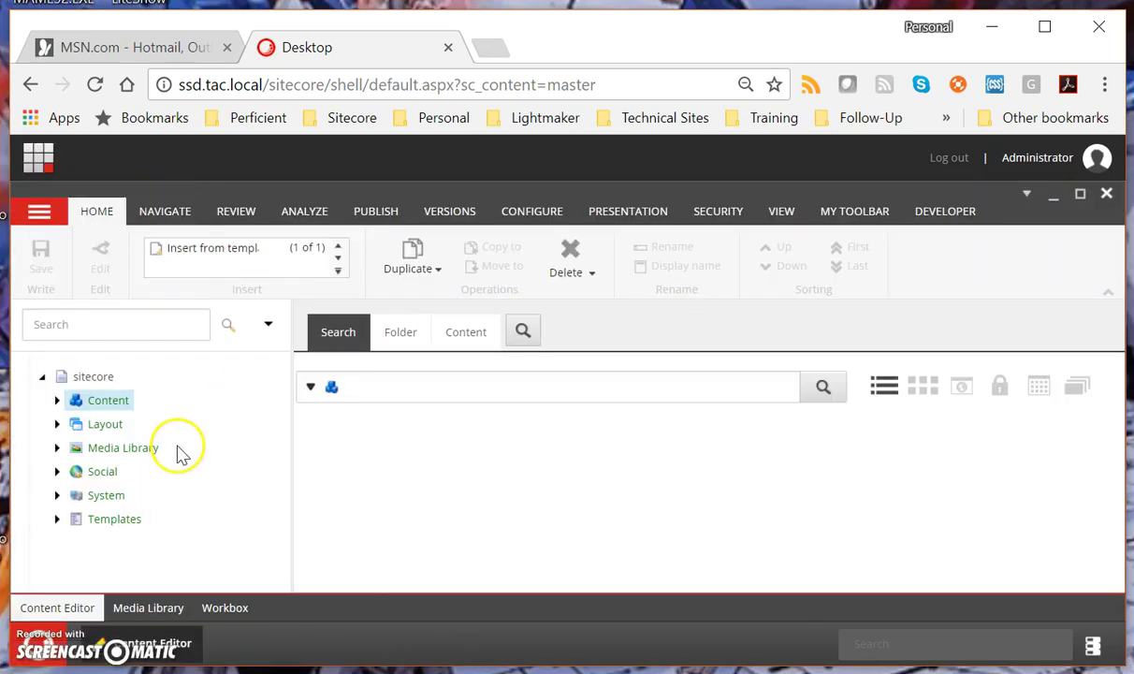
Open the Climb Mount Everest item under Content/Events/Home/Events/Climbing.
click(56, 400)
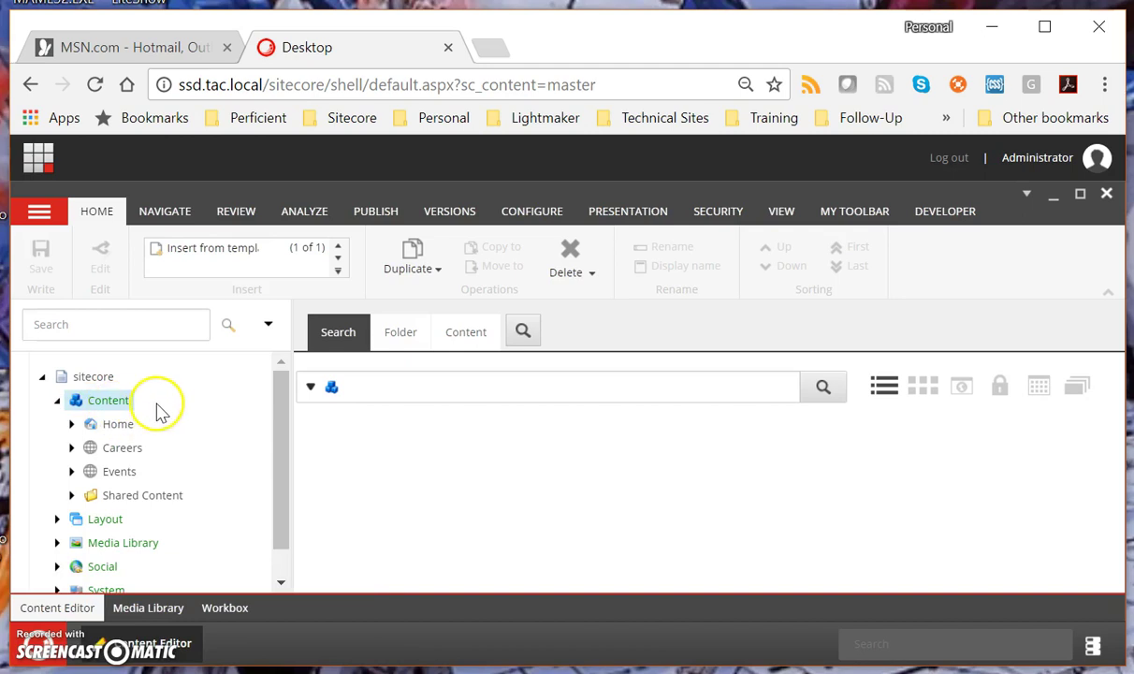
scroll(140, 417, down, 1)
click(72, 437)
scroll(192, 430, down, 1)
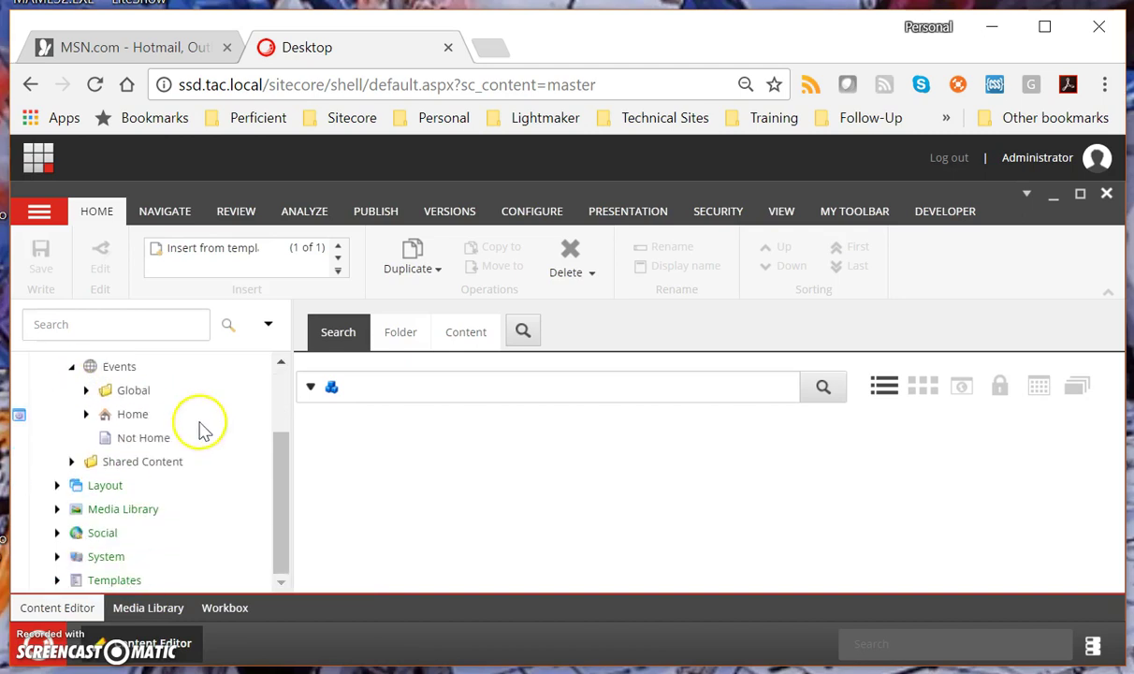
click(85, 413)
scroll(178, 423, down, 1)
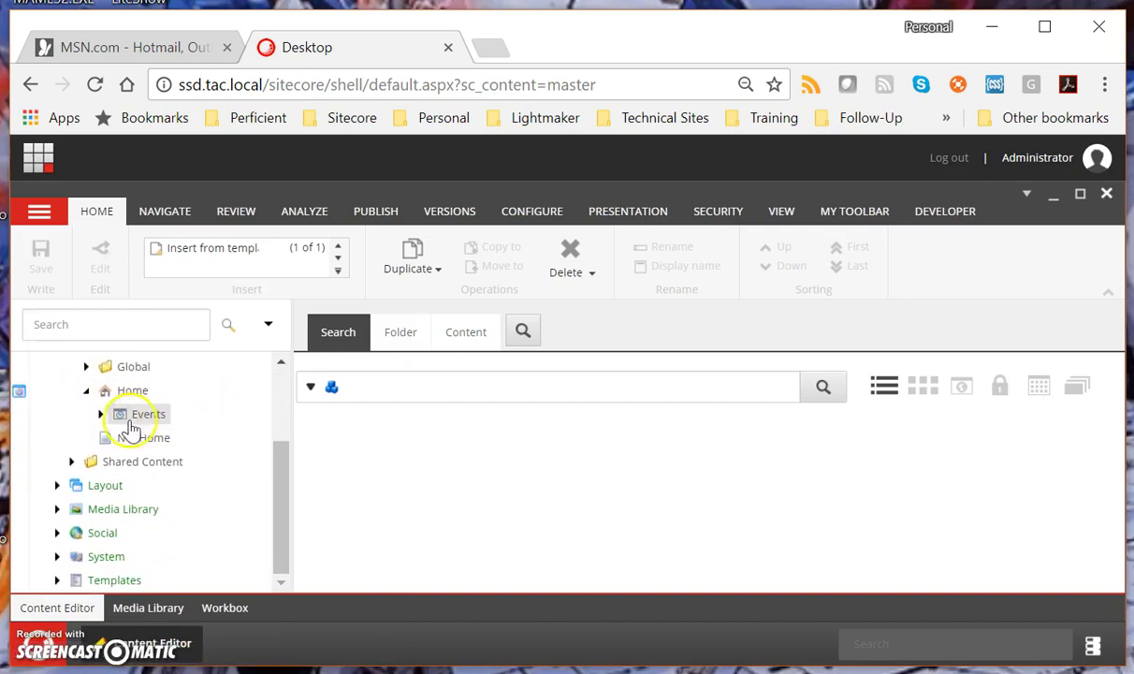
click(100, 413)
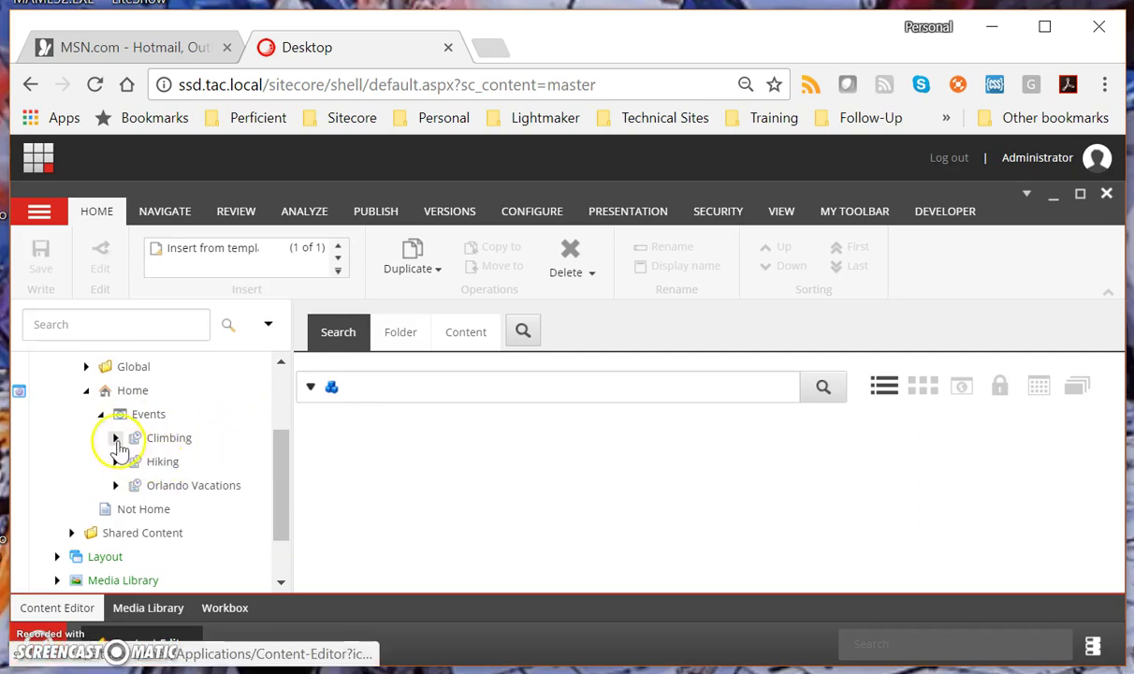
click(115, 438)
scroll(228, 439, down, 3)
scroll(234, 409, up, 2)
scroll(234, 409, up, 1)
click(234, 461)
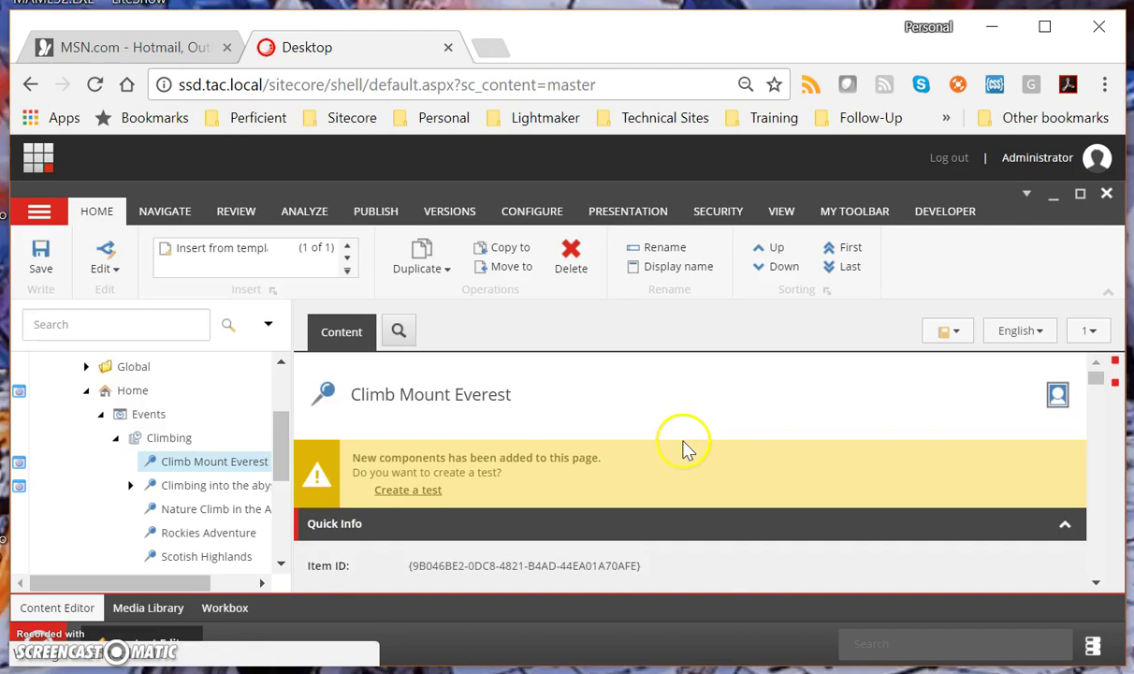
Insert the Hello Snippet on a new first line of the Event Highlights rich text field, accept the edit and save the item.
scroll(684, 449, down, 10)
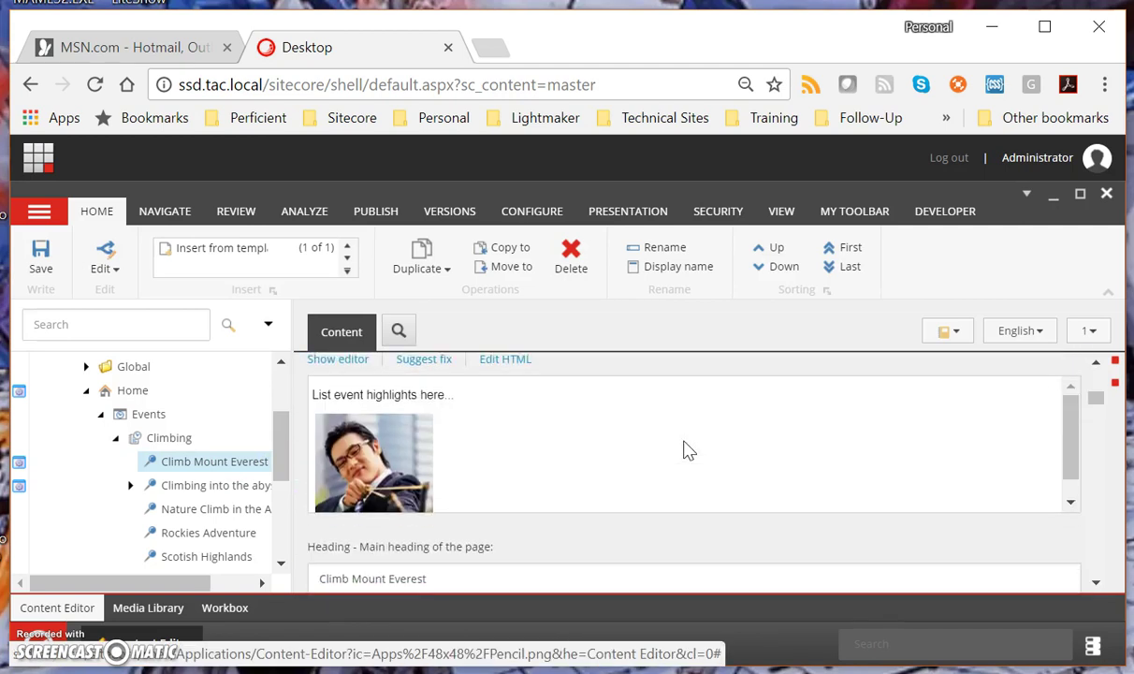
scroll(684, 449, up, 1)
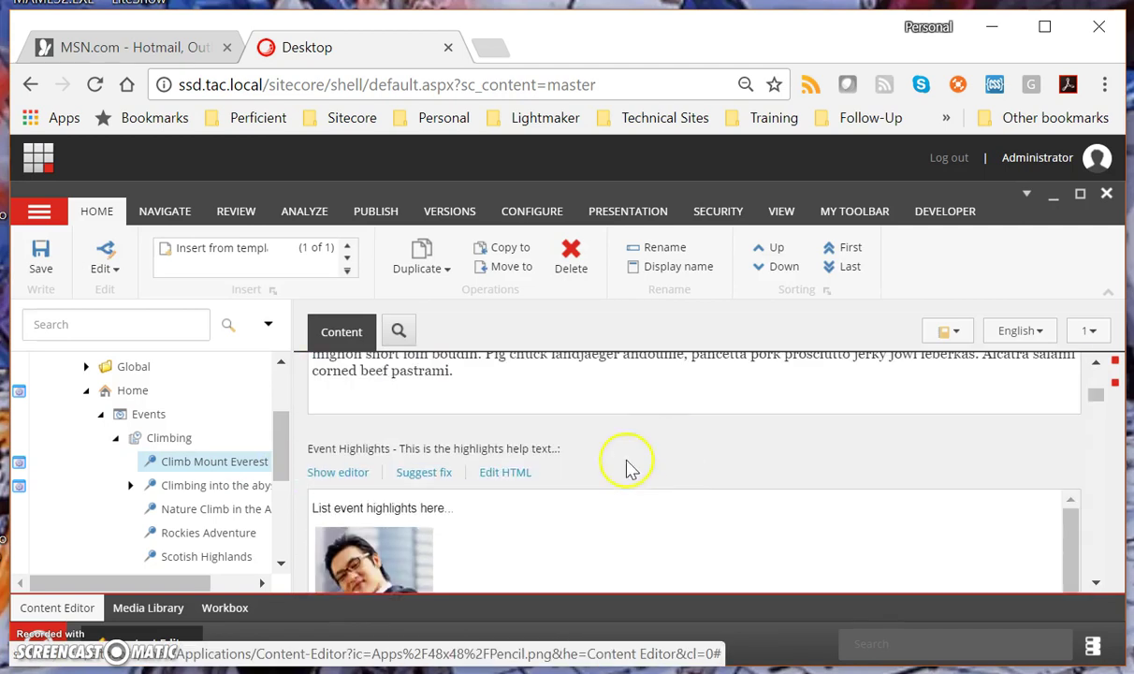
click(367, 474)
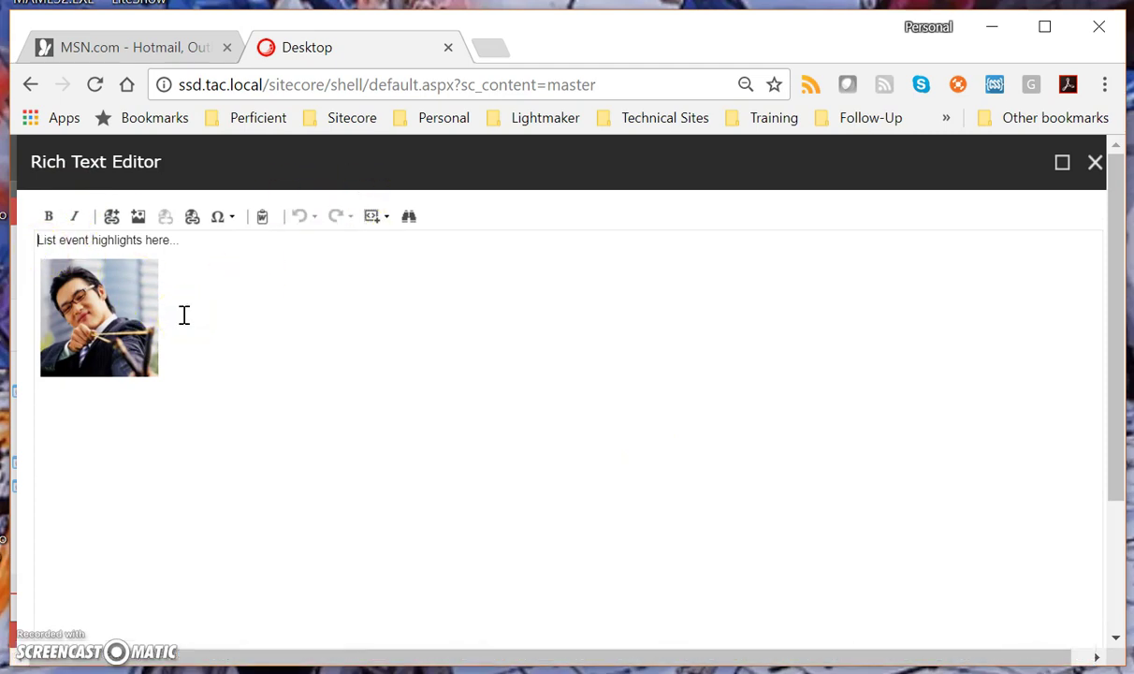
key(Return)
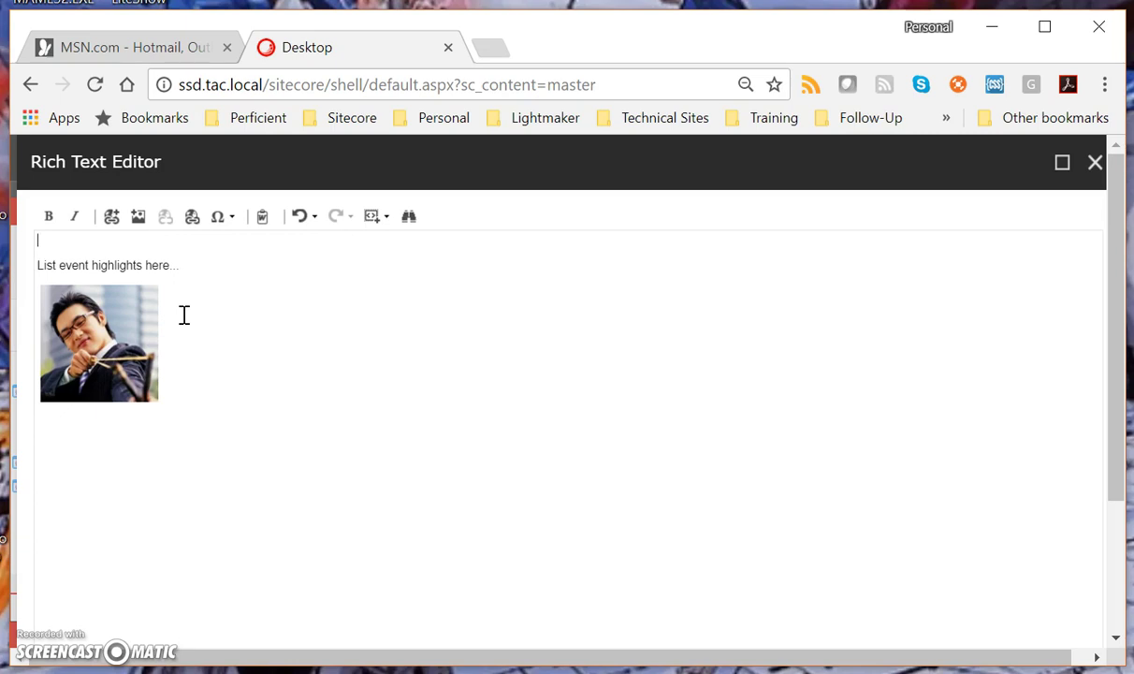
click(377, 221)
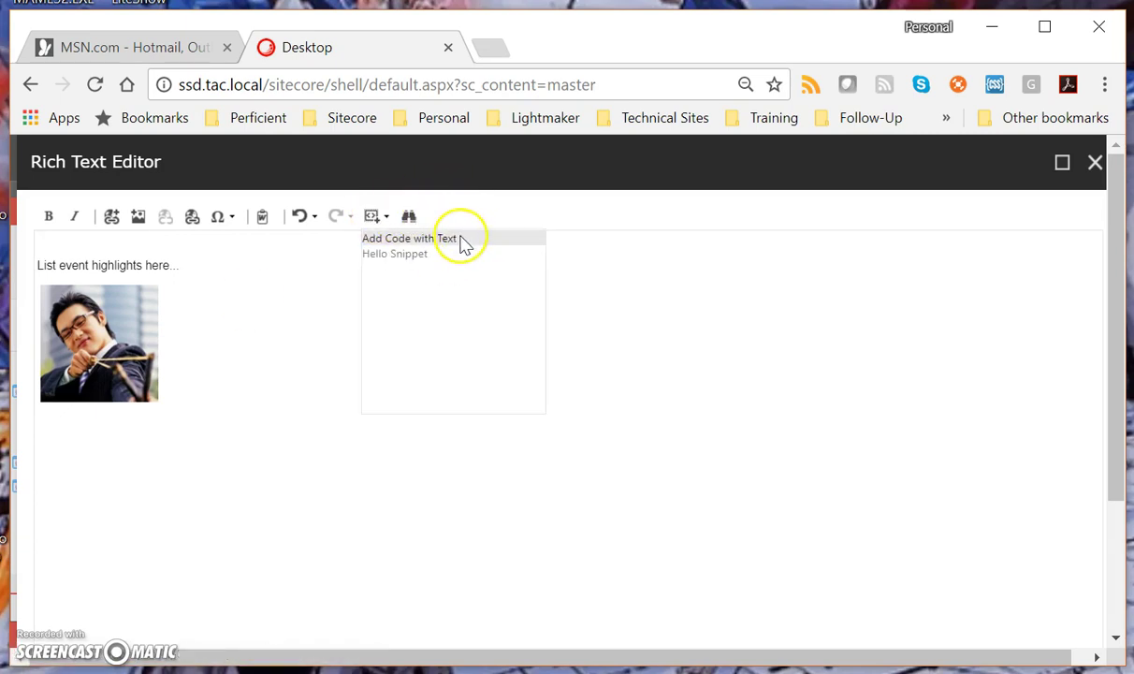
click(412, 258)
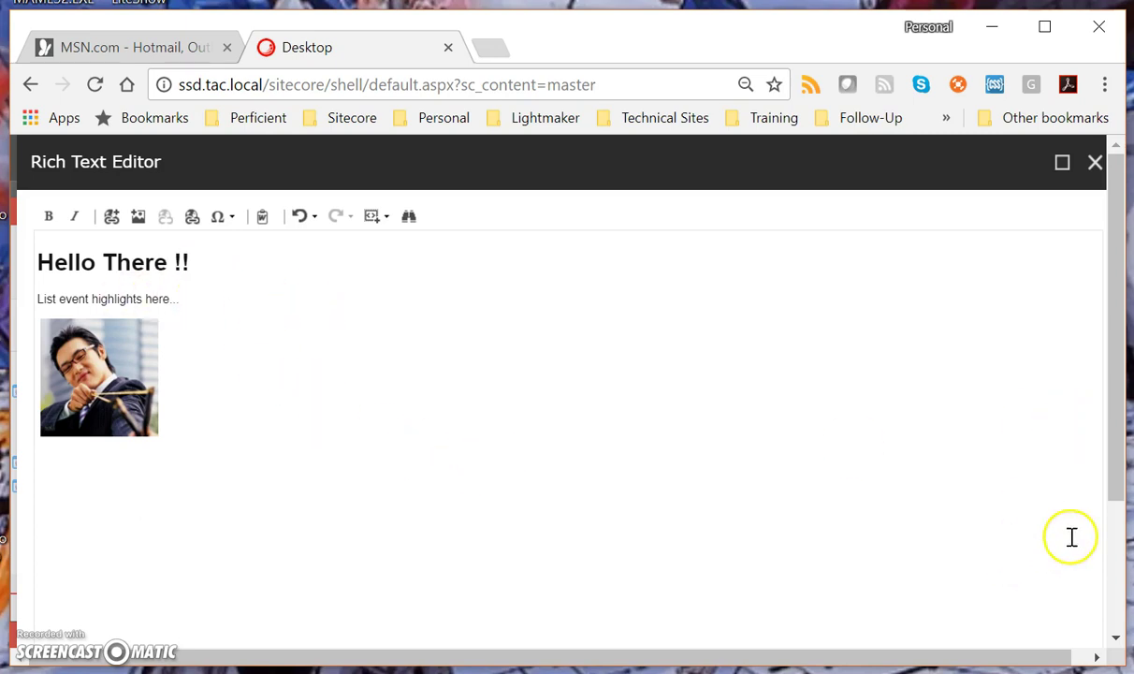
scroll(1071, 538, down, 3)
click(983, 618)
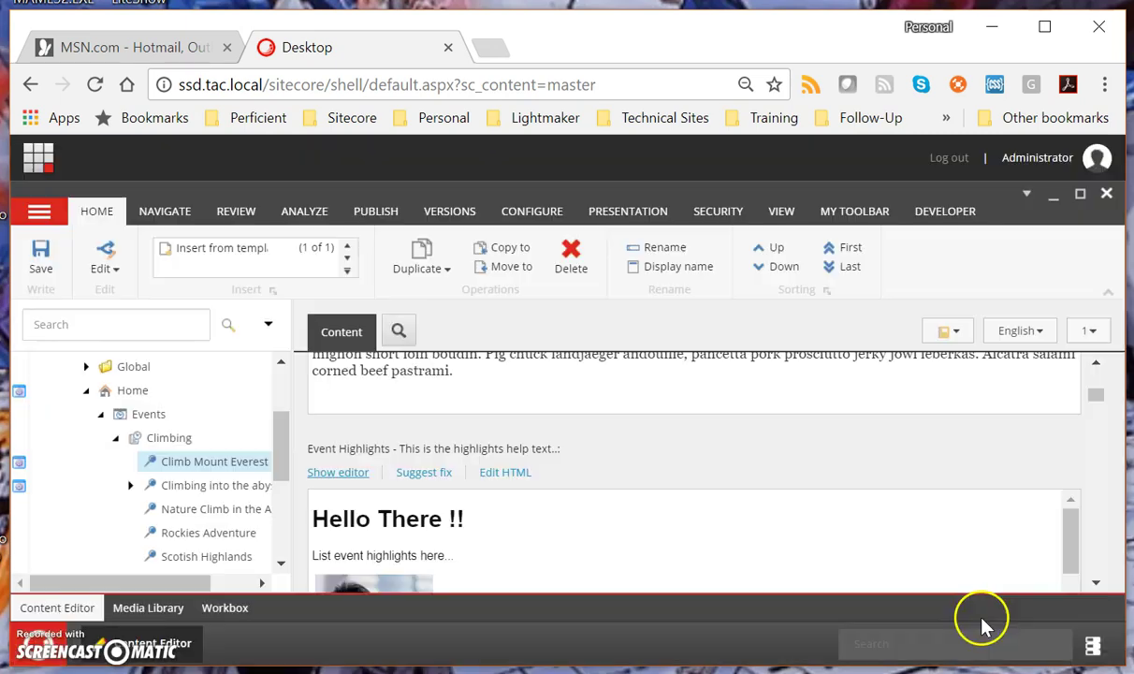
click(37, 271)
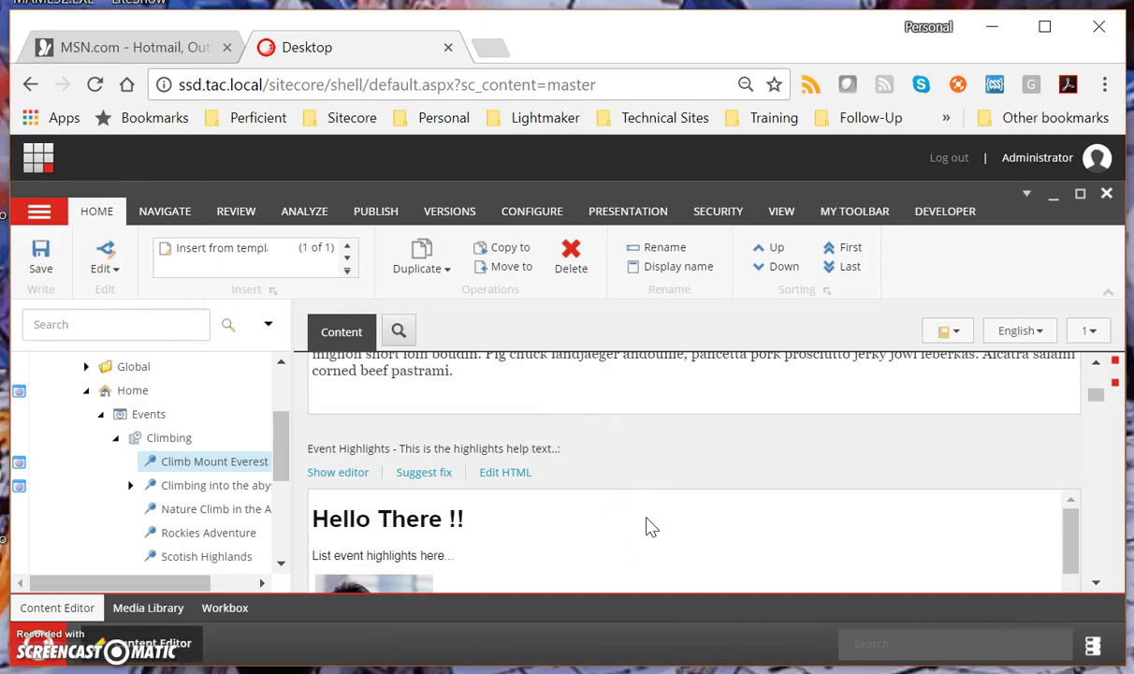
Preview the Climb Mount Everest page and examine its Trip Event Highlights section.
click(382, 210)
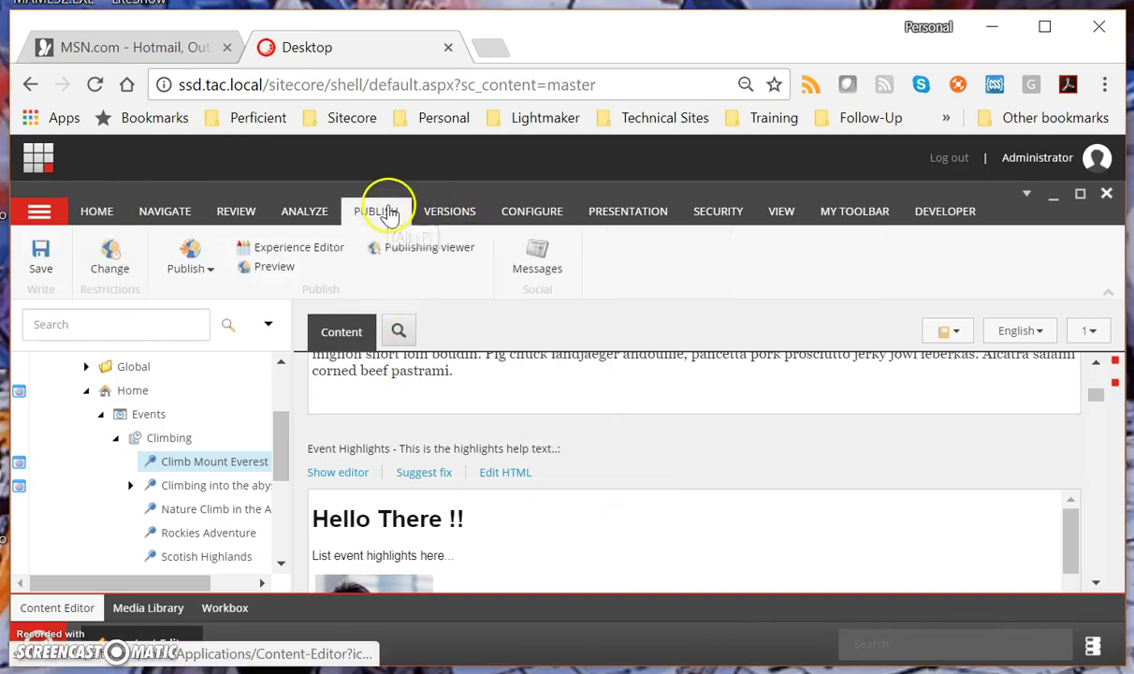
click(274, 270)
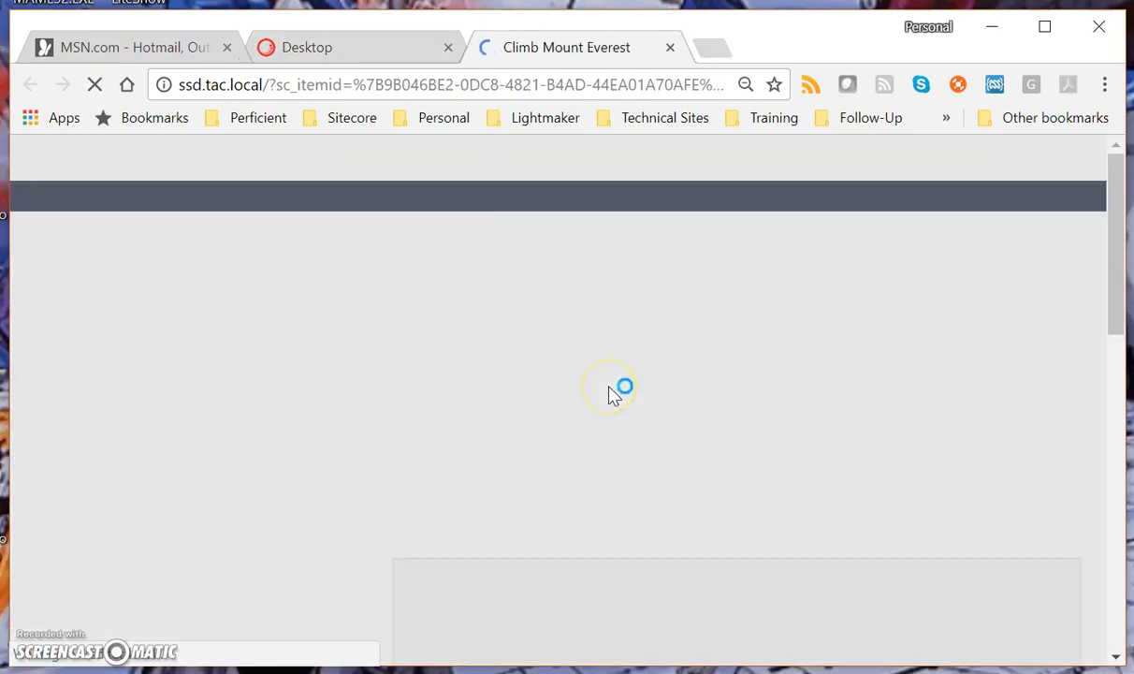
scroll(608, 393, down, 10)
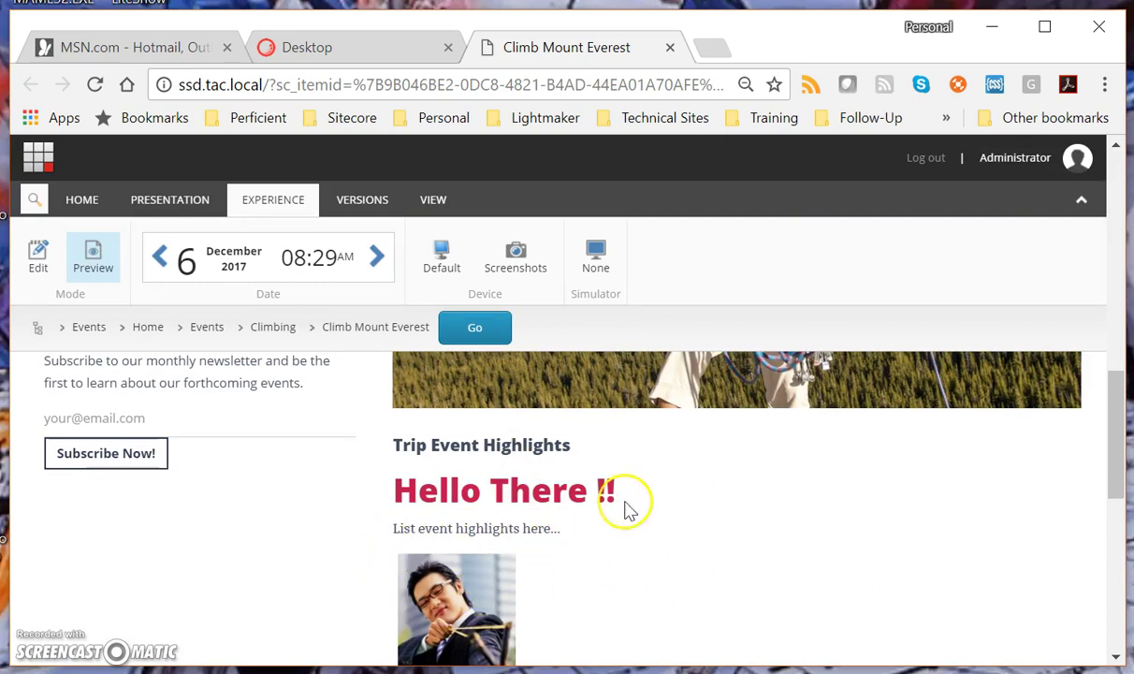
scroll(648, 585, down, 1)
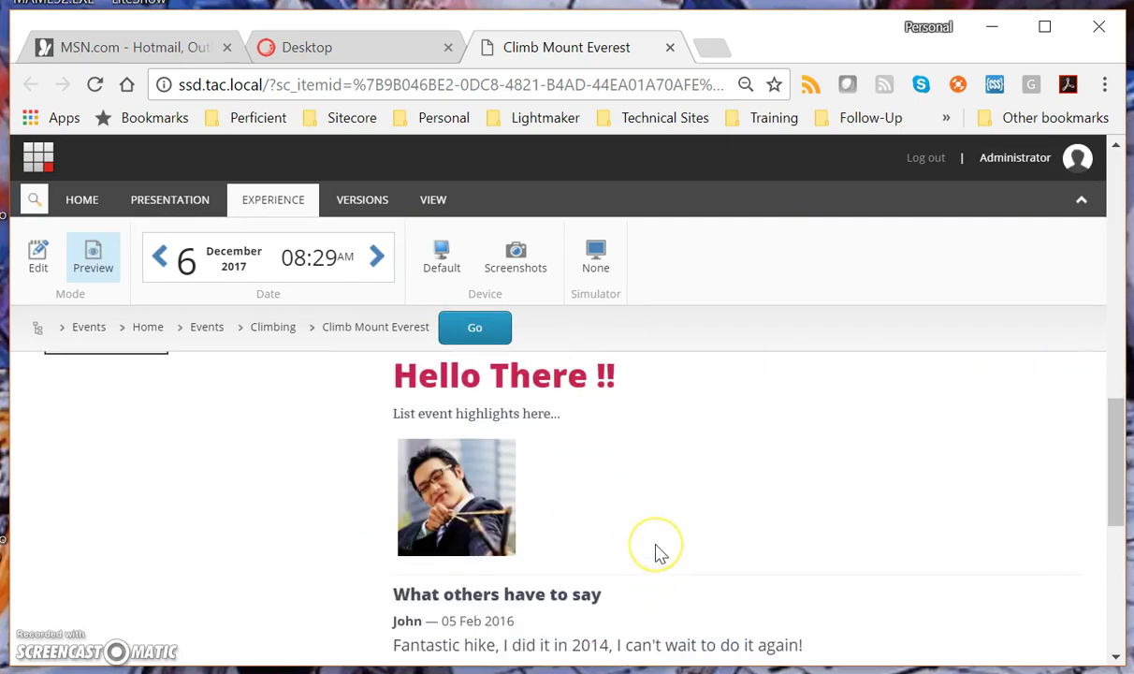